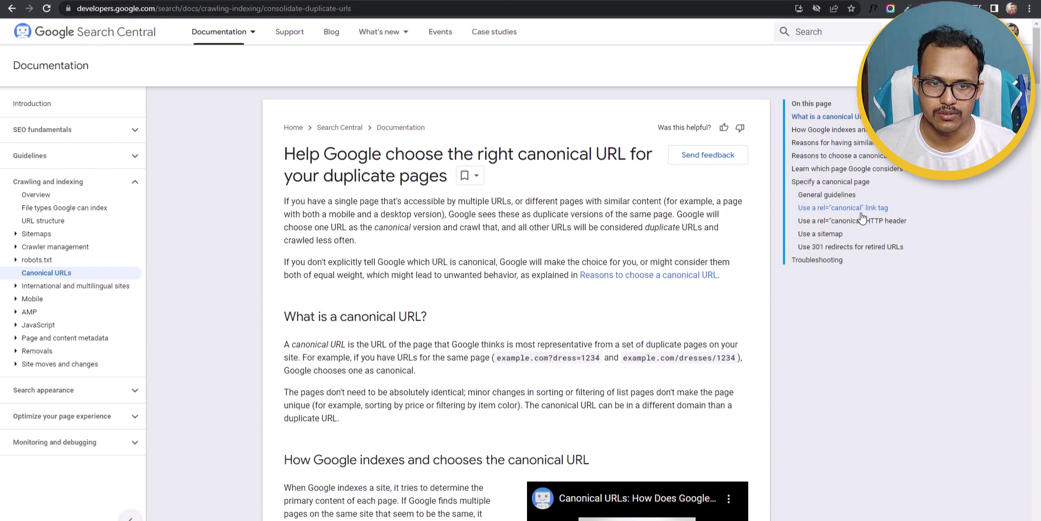
Step: Switch to the text editor and go through the https, http, www and non-www variants of the techyleaf.in address in Untitled.txt
{"action": "key", "text": "alt+Tab"}
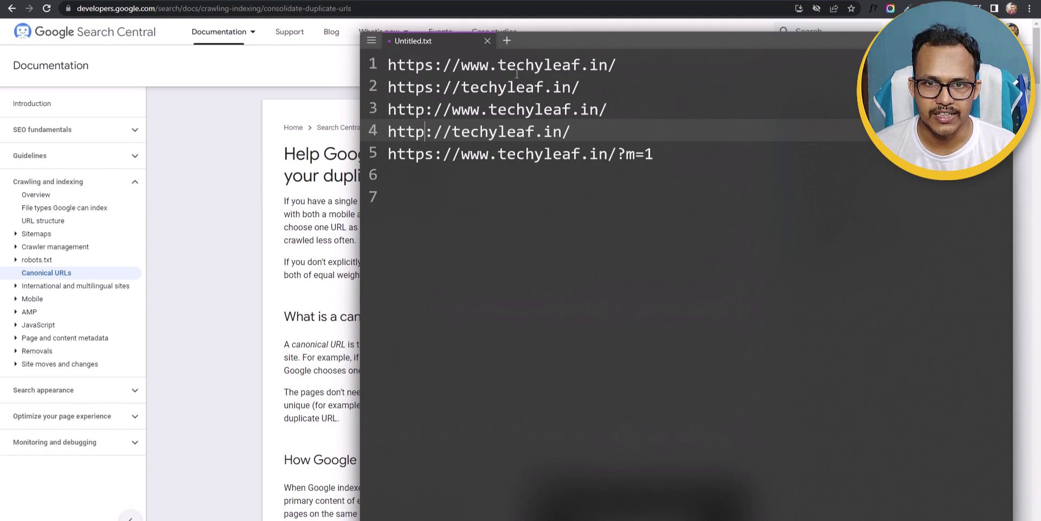
{"action": "left_click", "coordinate": [592, 87]}
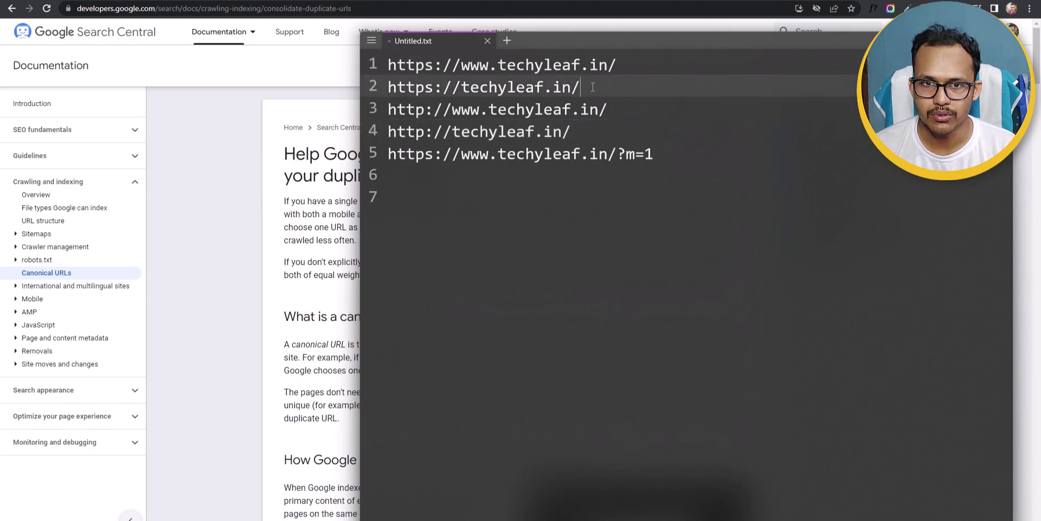
{"action": "left_click", "coordinate": [425, 110]}
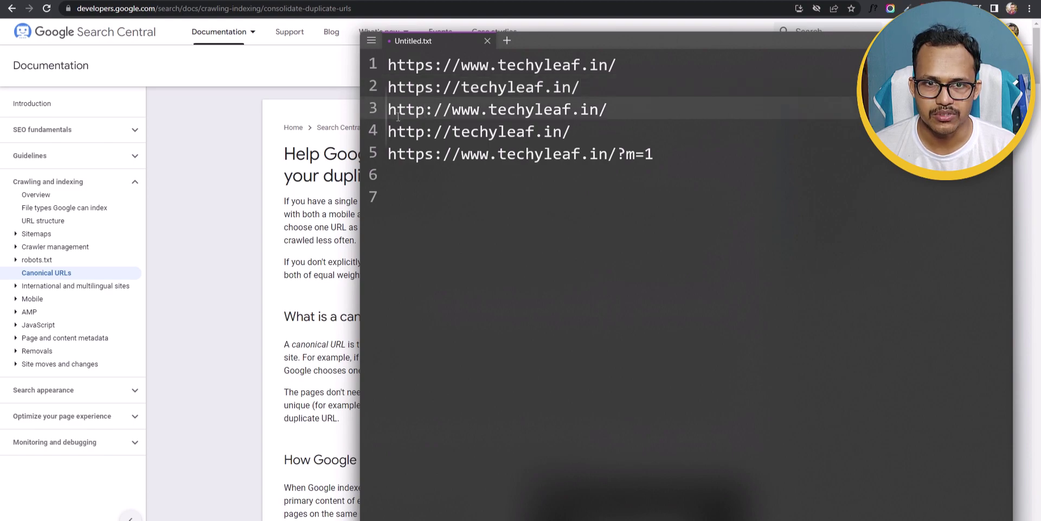
{"action": "left_click", "coordinate": [584, 137]}
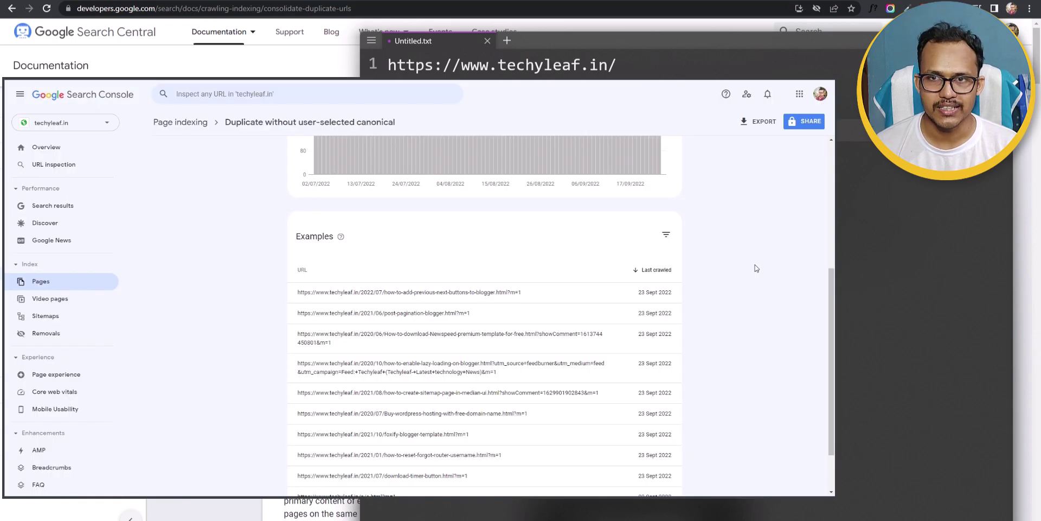
Step: Inspect the how-to-add-previous-next-buttons-to-blogger.html?m=1 example URL in Search Console and examine its user-declared and Google-selected canonical
{"action": "left_click", "coordinate": [621, 292]}
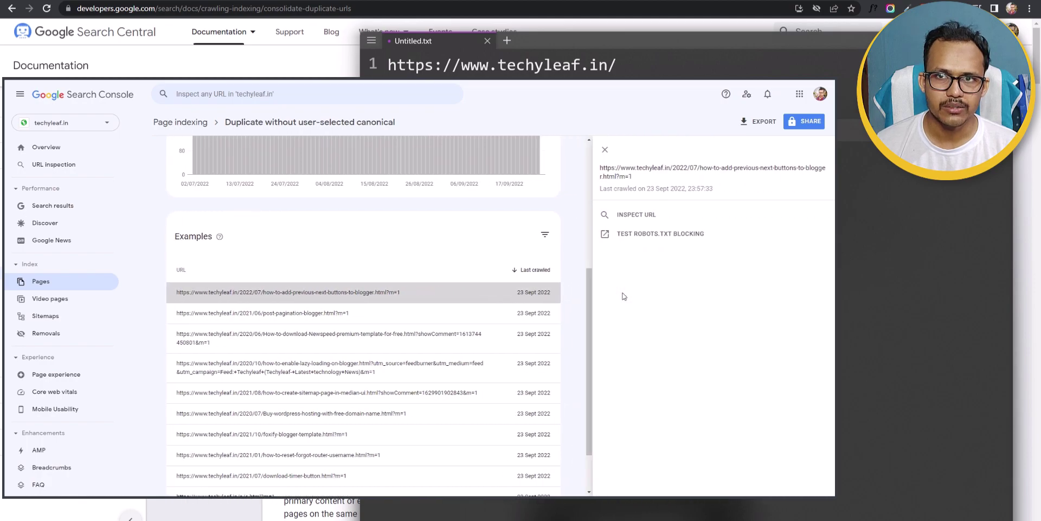
{"action": "left_click", "coordinate": [645, 214]}
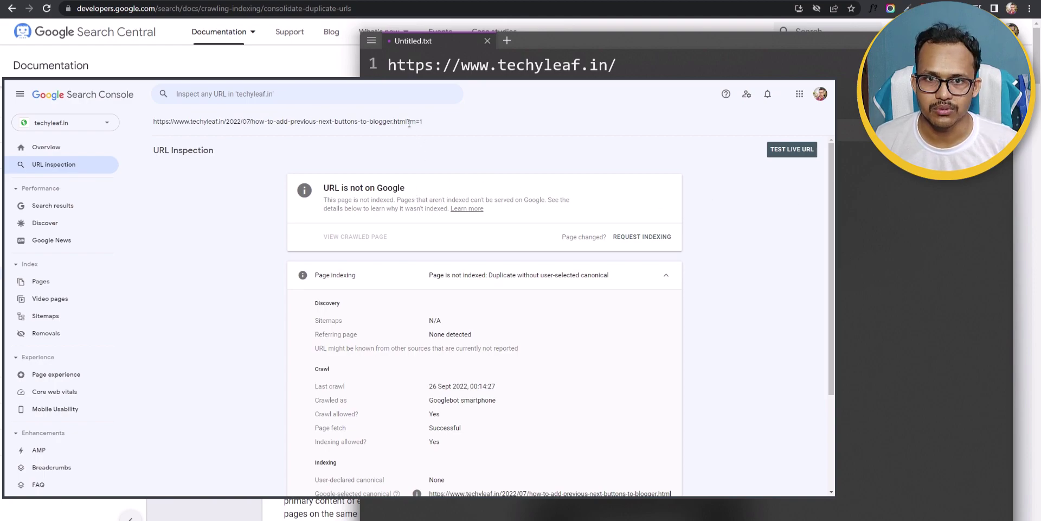
{"action": "scroll", "coordinate": [616, 151], "scroll_direction": "down", "scroll_amount": 1}
{"action": "scroll", "coordinate": [493, 346], "scroll_direction": "down", "scroll_amount": 2}
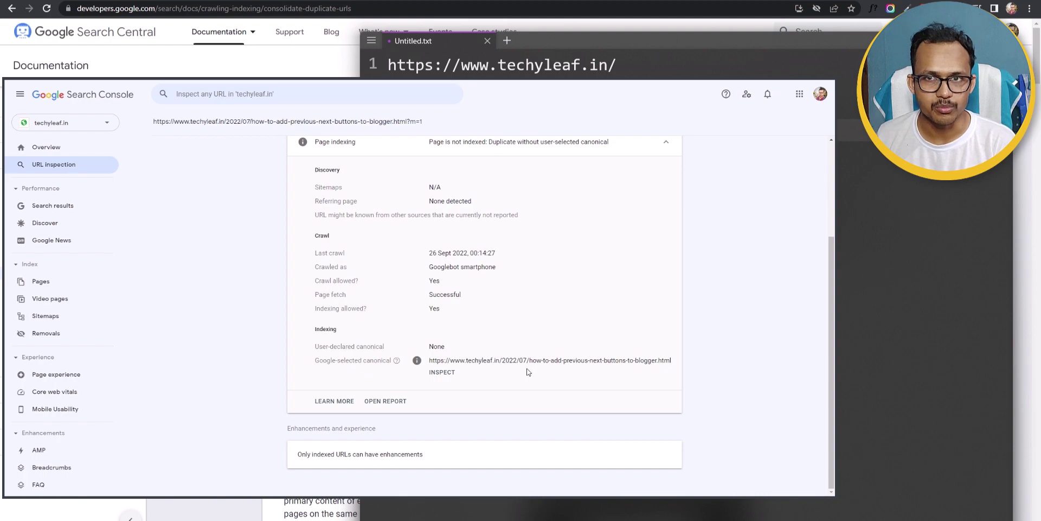
{"action": "left_click_drag", "start_coordinate": [430, 359], "coordinate": [671, 360]}
{"action": "left_click", "coordinate": [716, 359]}
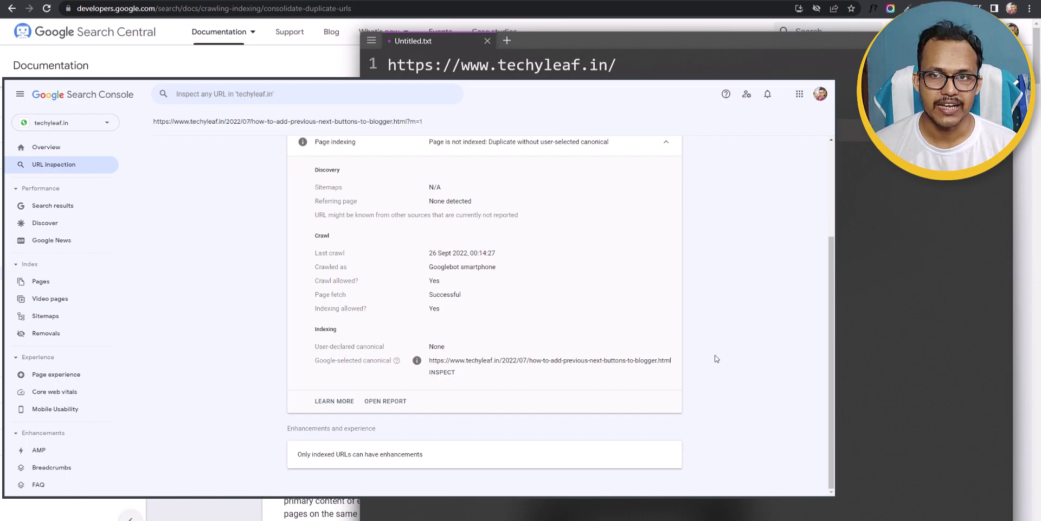
Step: Inspect the Google-selected canonical URL and examine the canonical entries in its page indexing details
{"action": "left_click", "coordinate": [431, 372]}
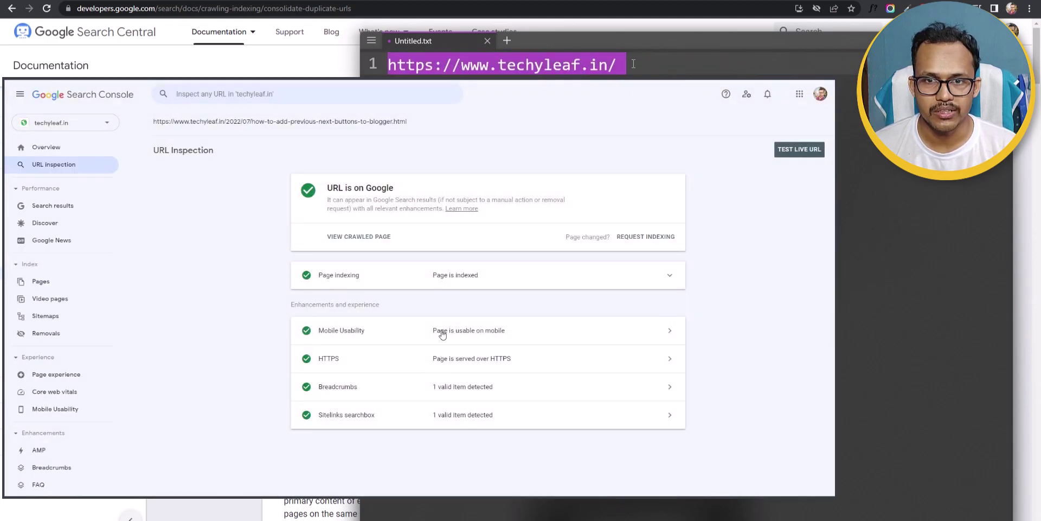
{"action": "left_click", "coordinate": [505, 277]}
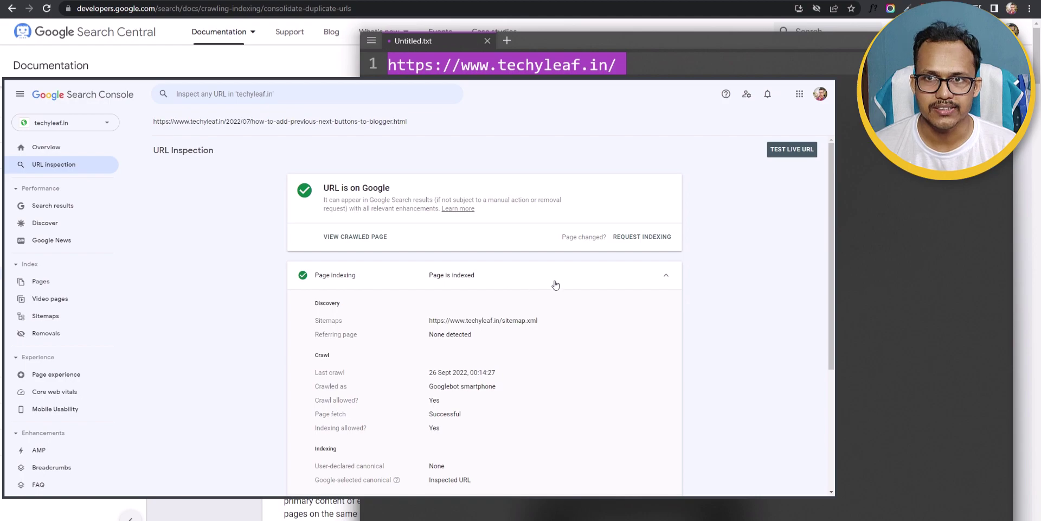
{"action": "scroll", "coordinate": [833, 297], "scroll_direction": "down", "scroll_amount": 2}
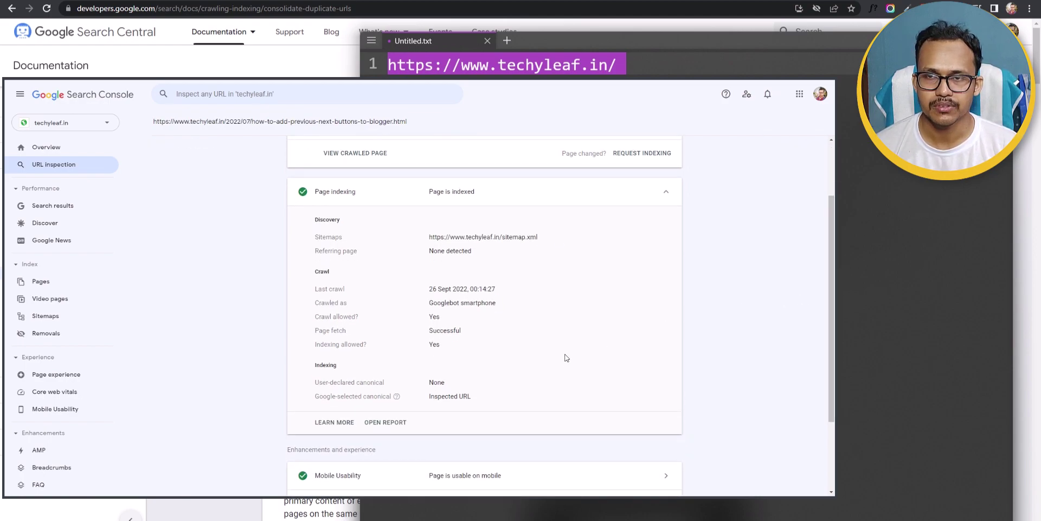
{"action": "left_click_drag", "start_coordinate": [313, 396], "coordinate": [337, 399]}
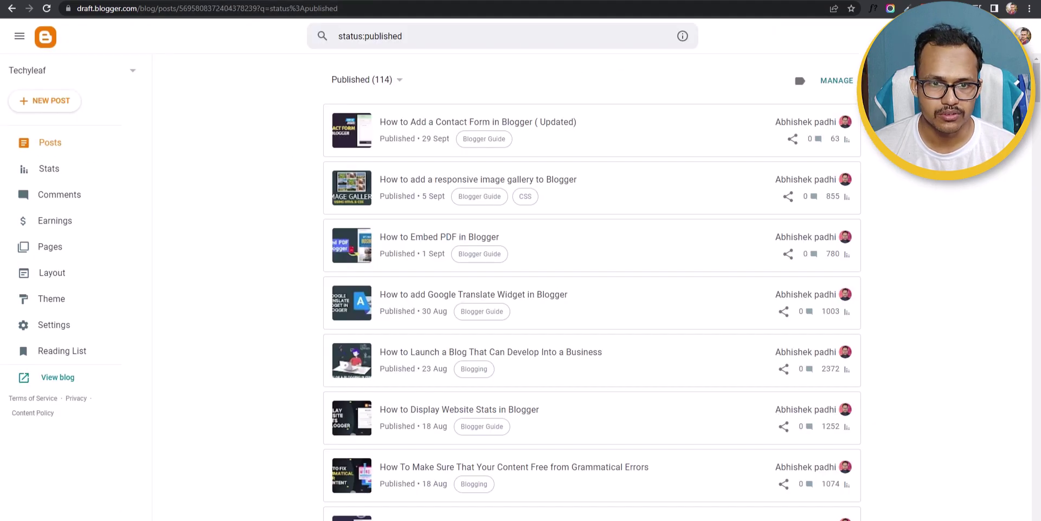
Step: Open the HTML code of the Techyleaf blog's current theme for editing in Blogger
{"action": "left_click", "coordinate": [67, 304]}
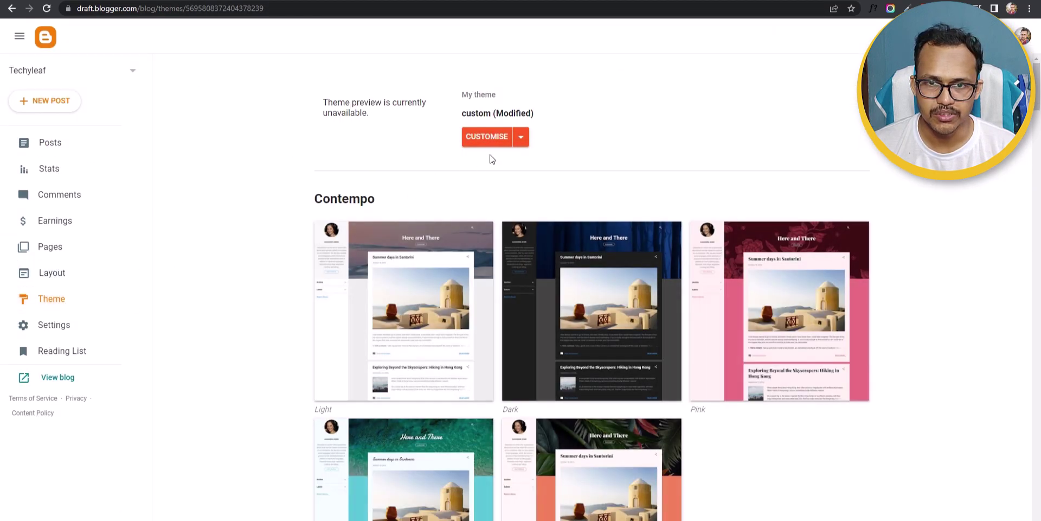
{"action": "left_click", "coordinate": [521, 137]}
{"action": "left_click", "coordinate": [415, 231]}
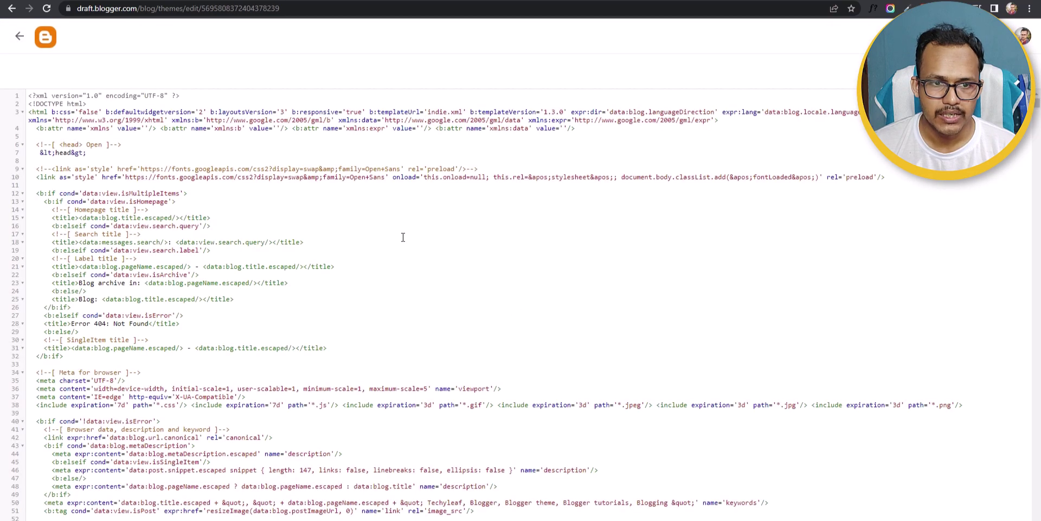
Step: Search the theme's HTML code for "canonical"
{"action": "key", "text": "ctrl+f"}
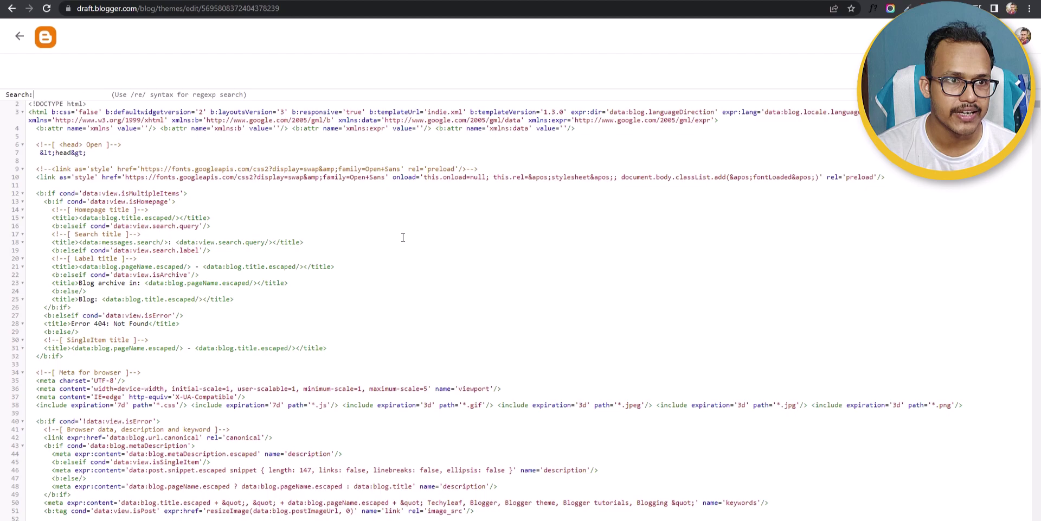
{"action": "type", "text": "cann"}
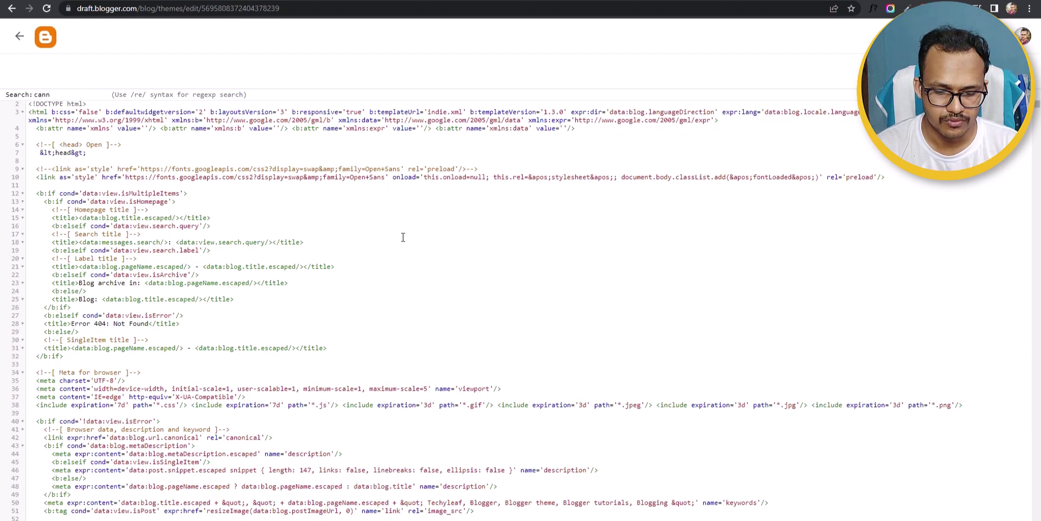
{"action": "key", "text": "BackSpace"}
{"action": "type", "text": "onical"}
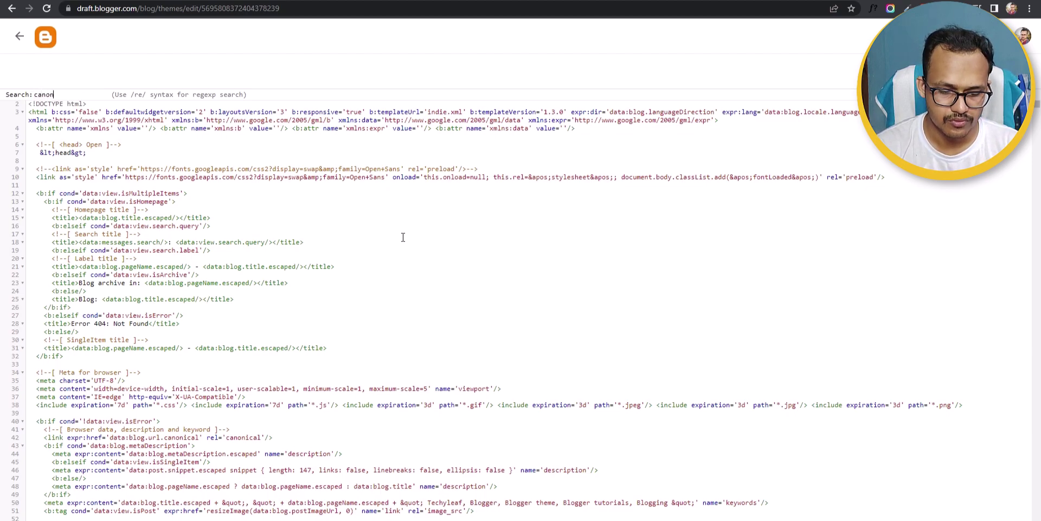
{"action": "key", "text": "Return"}
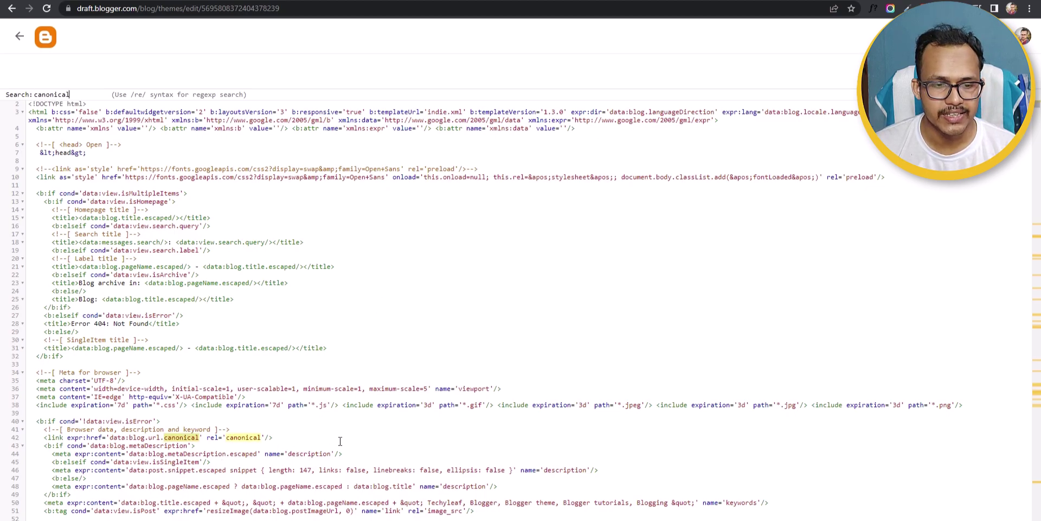
{"action": "key", "text": "Escape"}
Step: Copy the theme's canonical link tag line onto line 7 of Untitled.txt in the text editor and remove its leading indentation
{"action": "left_click", "coordinate": [300, 438]}
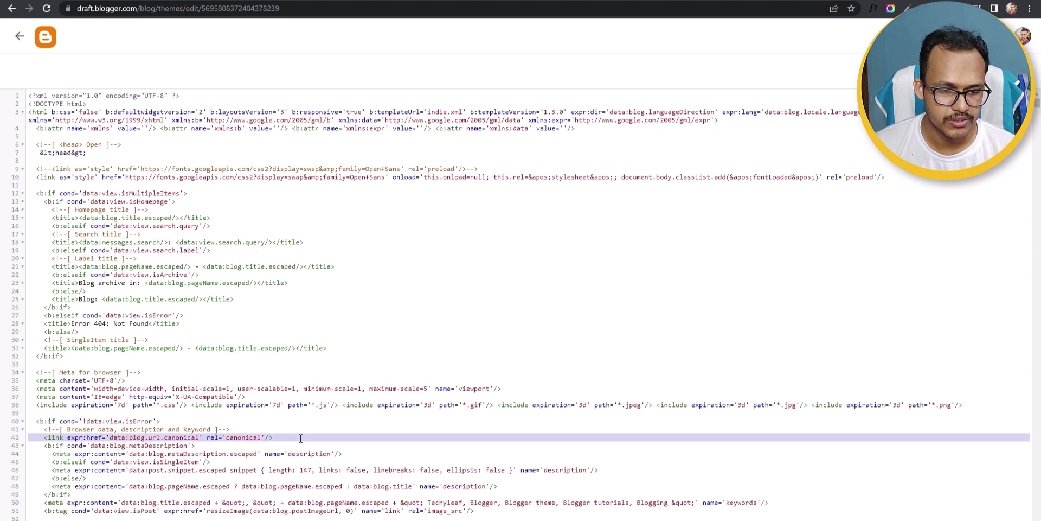
{"action": "key", "text": "alt+Tab"}
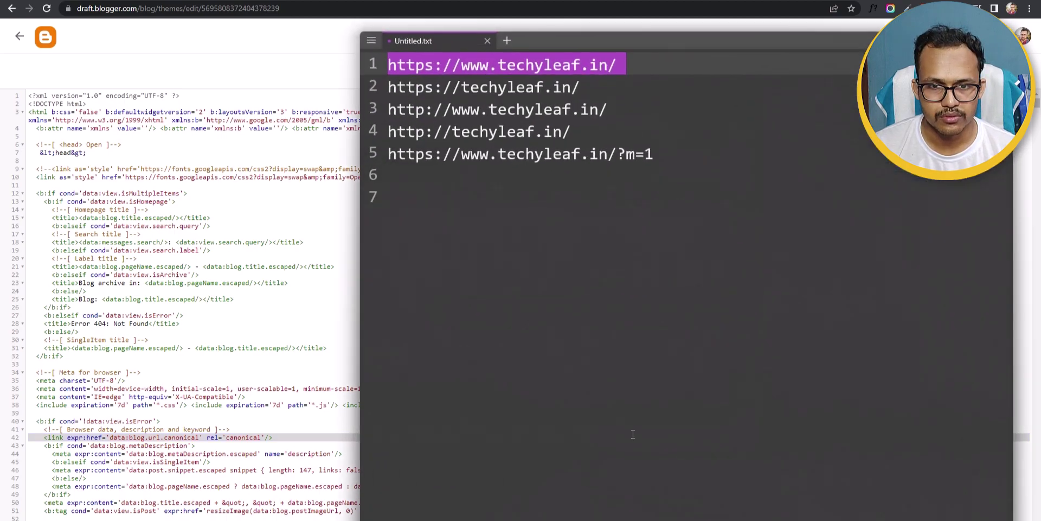
{"action": "left_click", "coordinate": [594, 291]}
{"action": "type", "text": "<link expr:href='data:blog.url.canonical' rel='canonical'/>"}
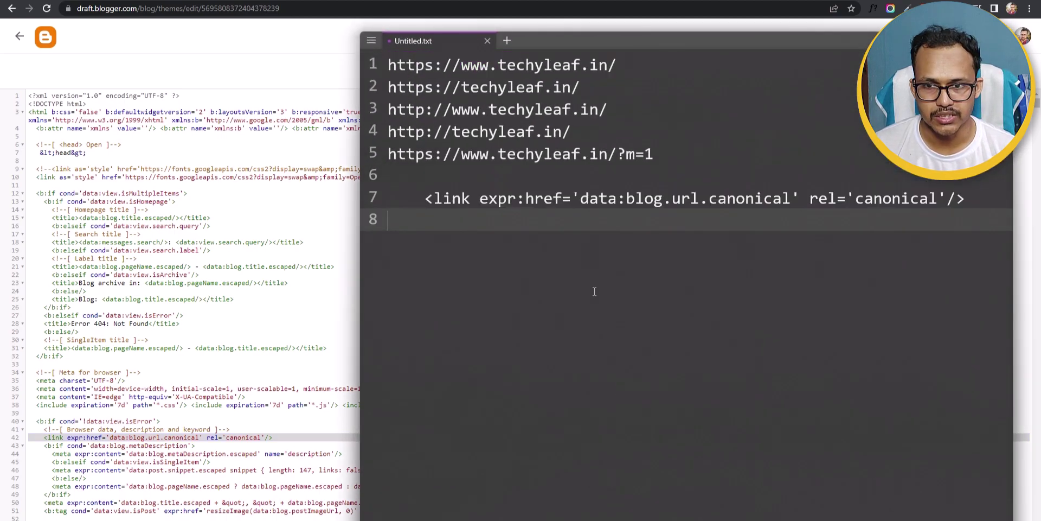
{"action": "left_click", "coordinate": [428, 198]}
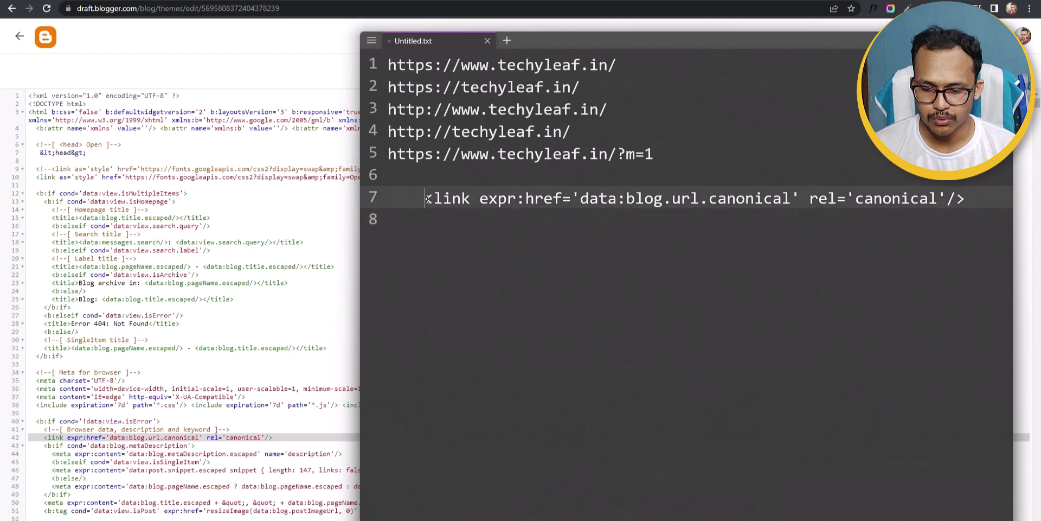
{"action": "key", "text": "BackSpace"}
{"action": "key", "text": "BackSpace"}
{"action": "key", "text": "BackSpace"}
{"action": "key", "text": "BackSpace"}
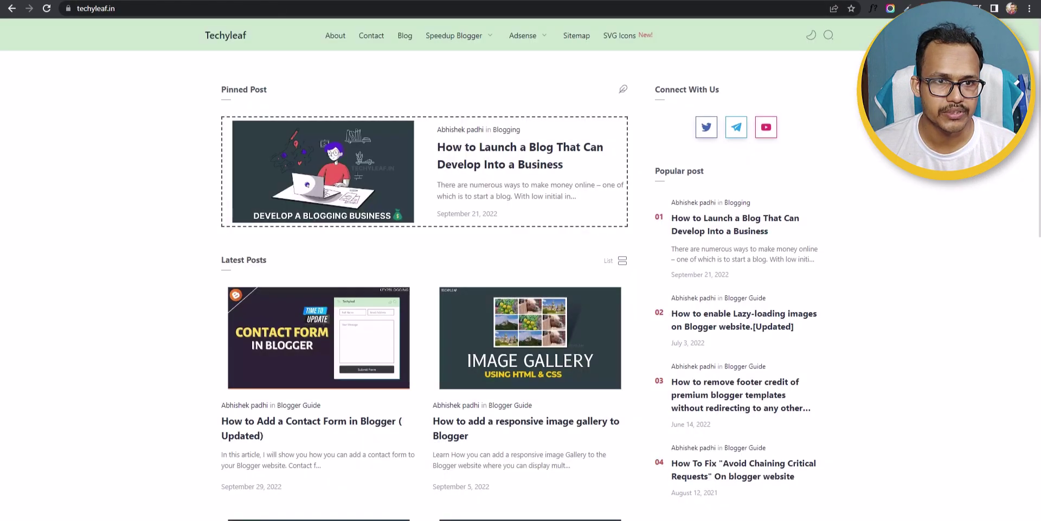
Step: View the page source of the techyleaf.in homepage and find its "canonical" link tag
{"action": "right_click", "coordinate": [125, 242]}
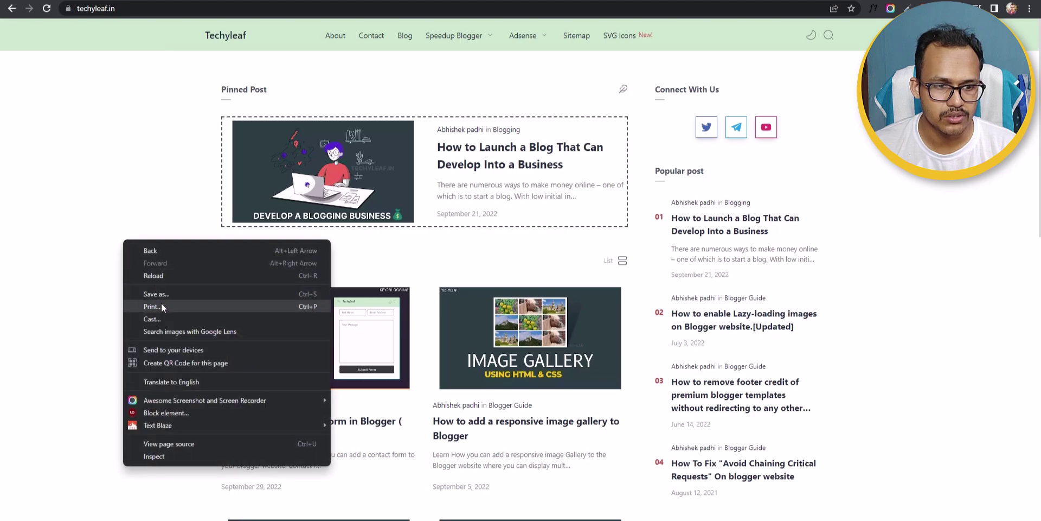
{"action": "left_click", "coordinate": [171, 444]}
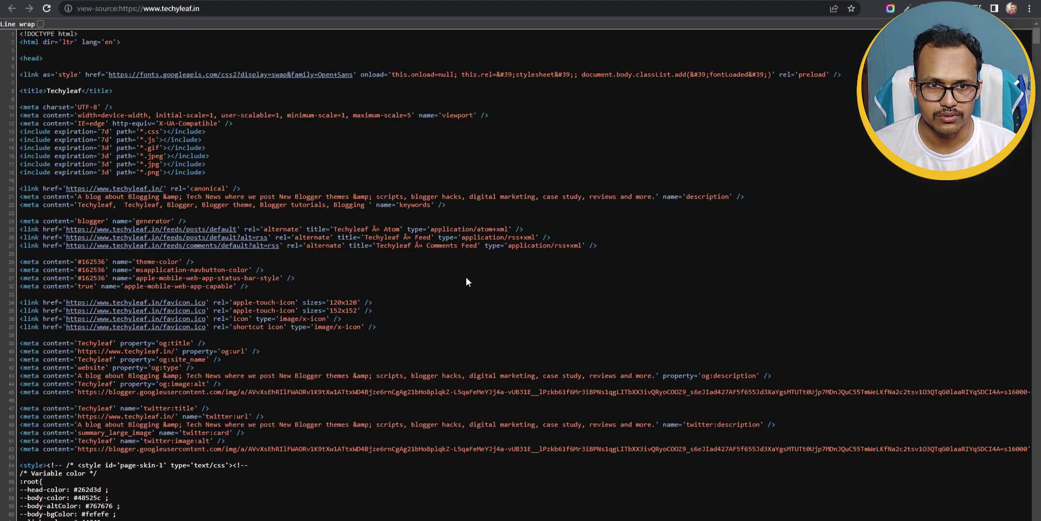
{"action": "key", "text": "ctrl+f"}
{"action": "type", "text": "canonical"}
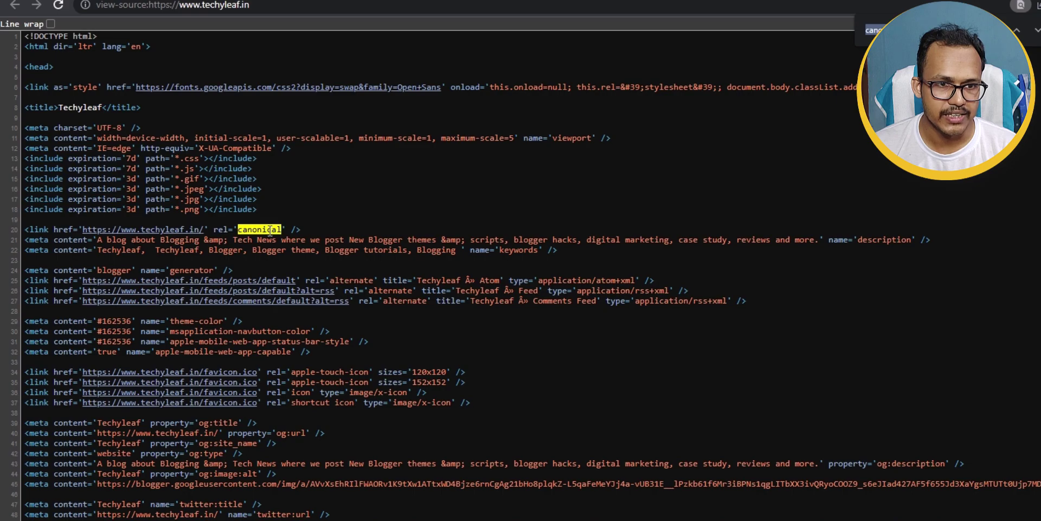
{"action": "left_click", "coordinate": [301, 225]}
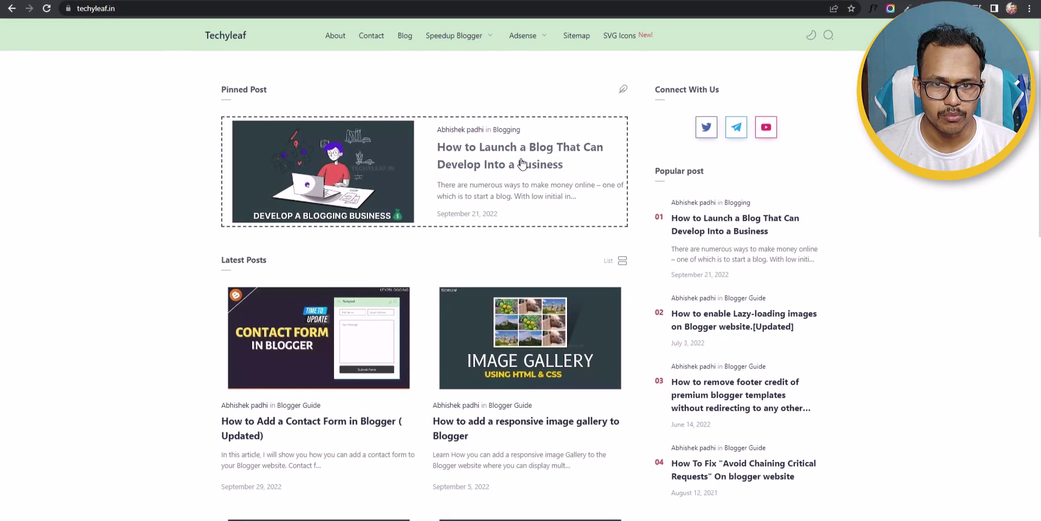
Step: Open the post "How to Launch a Blog That Can Develop Into a Business", find "canonical" in its page source, and close the source view
{"action": "left_click", "coordinate": [522, 163]}
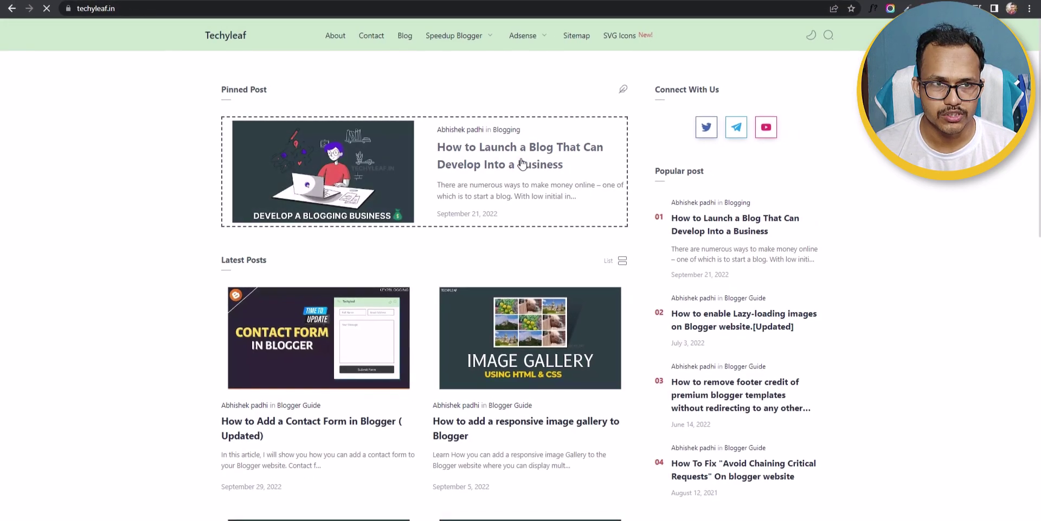
{"action": "right_click", "coordinate": [121, 226]}
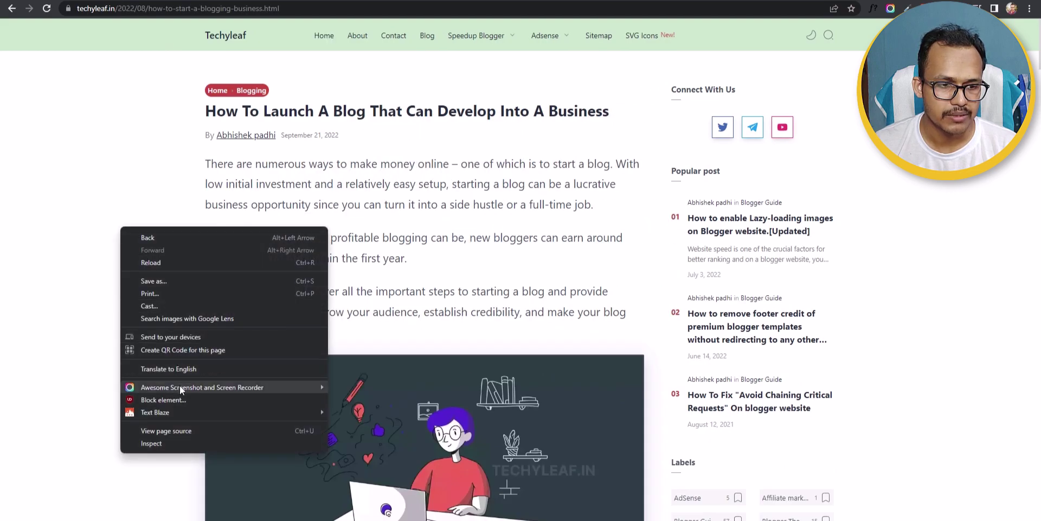
{"action": "left_click", "coordinate": [173, 432]}
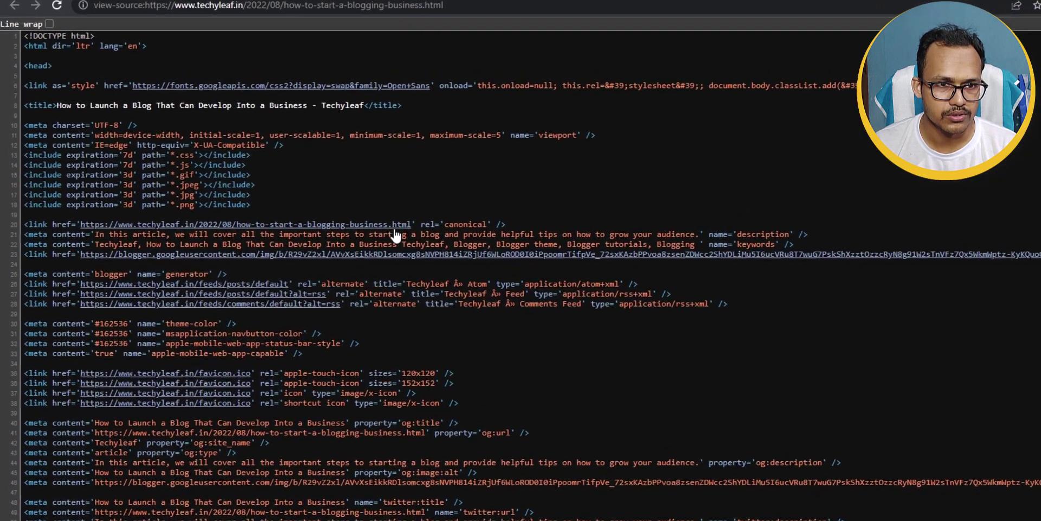
{"action": "key", "text": "ctrl+f"}
{"action": "type", "text": "canonical"}
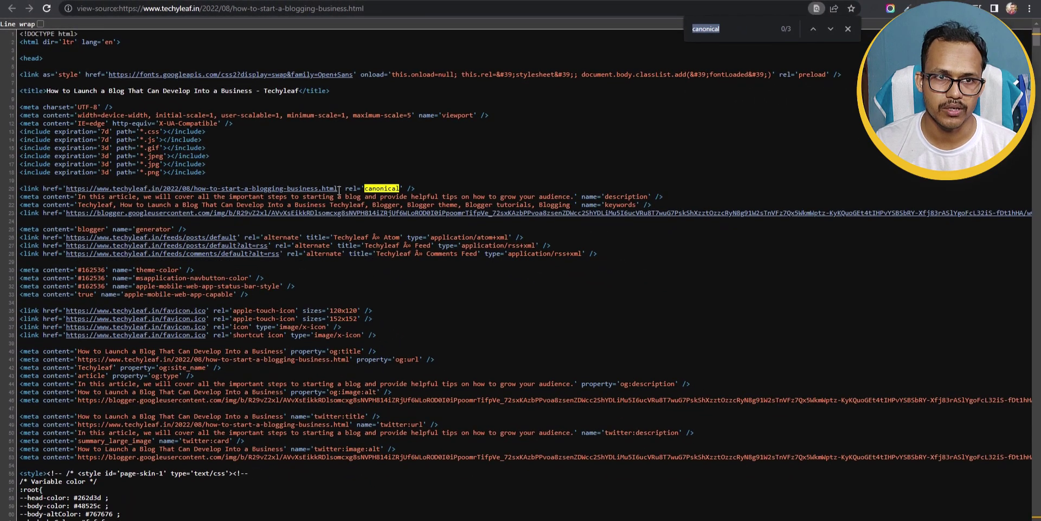
{"action": "key", "text": "ctrl+w"}
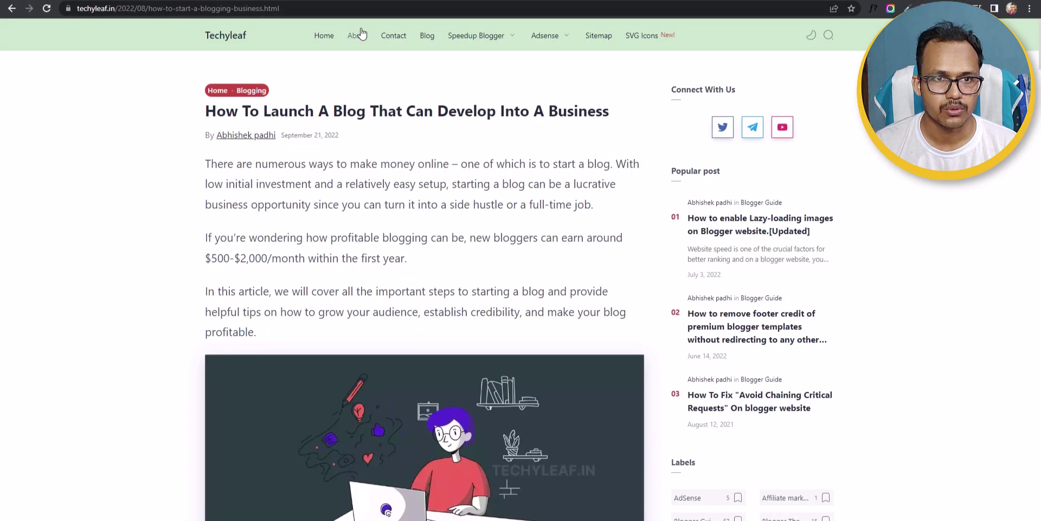
Step: Load the post's URL with the query string ?123 appended
{"action": "left_click", "coordinate": [429, 8]}
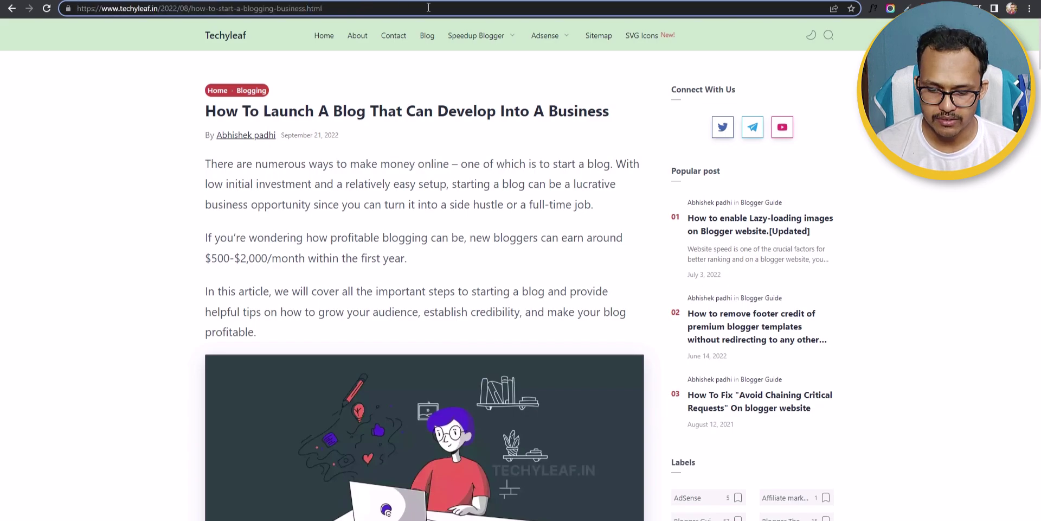
{"action": "type", "text": "?"}
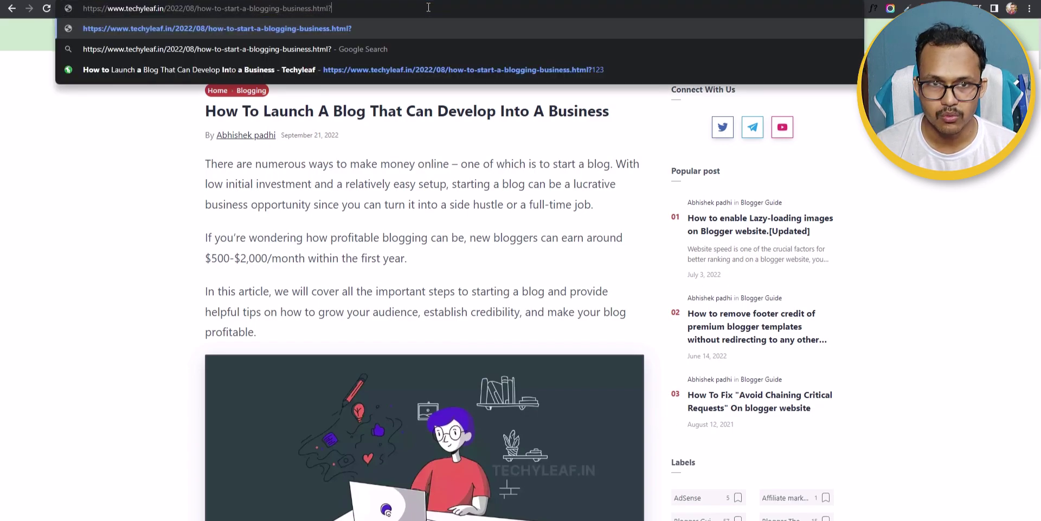
{"action": "type", "text": "123"}
{"action": "key", "text": "Return"}
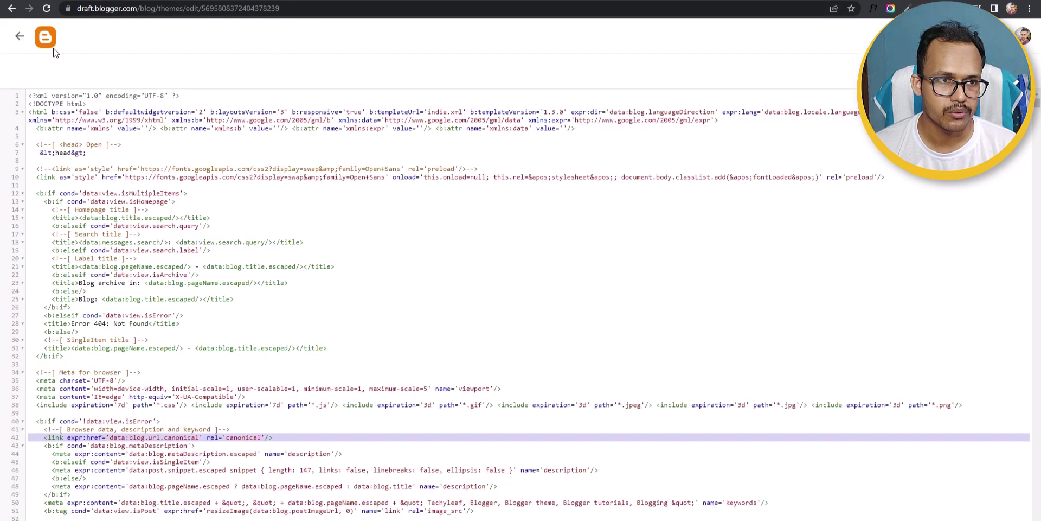
Step: Leave the theme editor, go to the blog's settings and start adding a custom redirect under Errors and redirects
{"action": "left_click", "coordinate": [20, 36]}
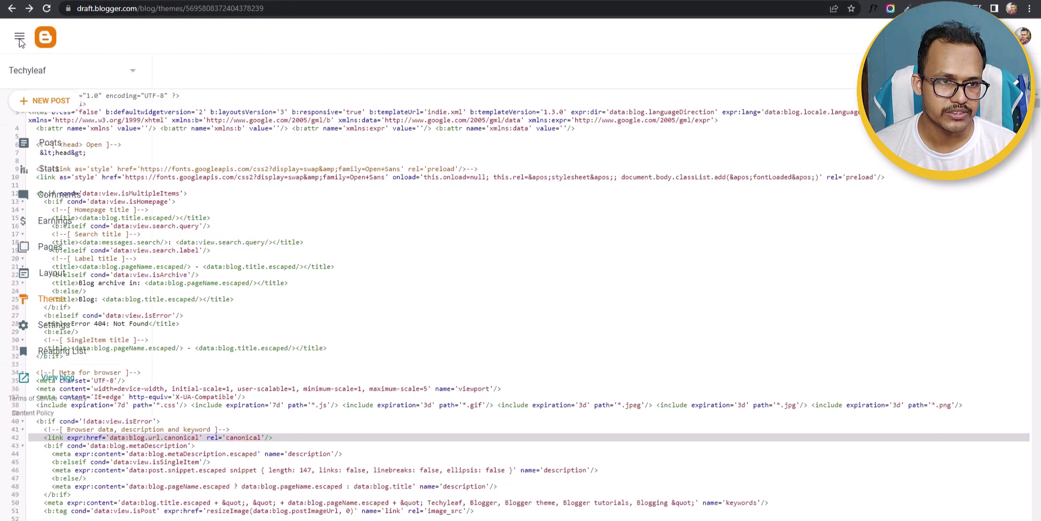
{"action": "left_click", "coordinate": [74, 323]}
{"action": "scroll", "coordinate": [293, 396], "scroll_direction": "down", "scroll_amount": 15}
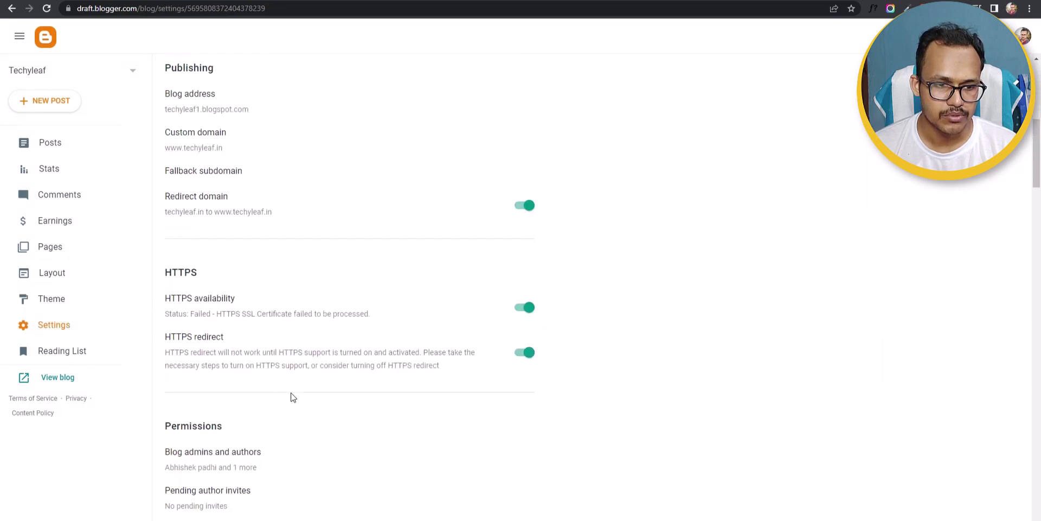
{"action": "scroll", "coordinate": [289, 394], "scroll_direction": "down", "scroll_amount": 20}
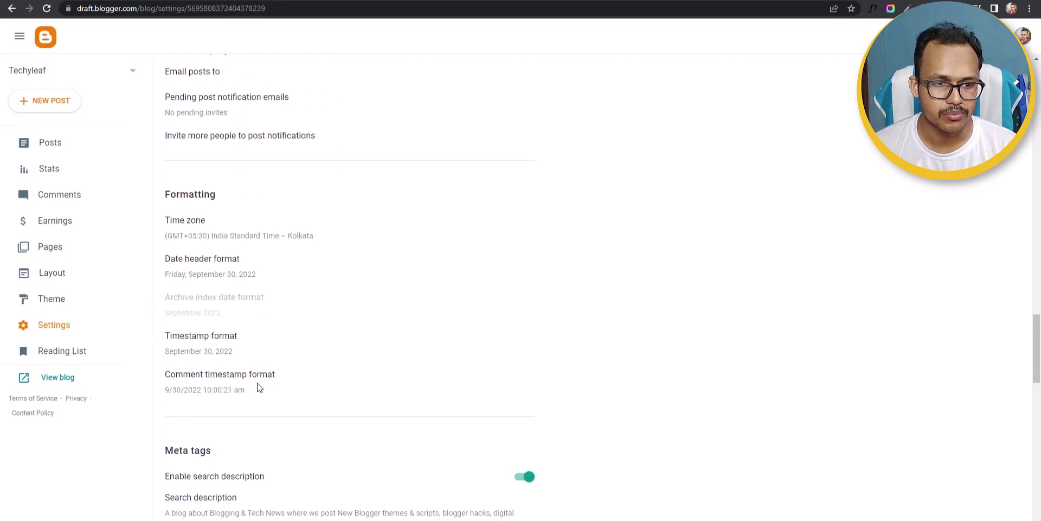
{"action": "scroll", "coordinate": [258, 387], "scroll_direction": "down", "scroll_amount": 4}
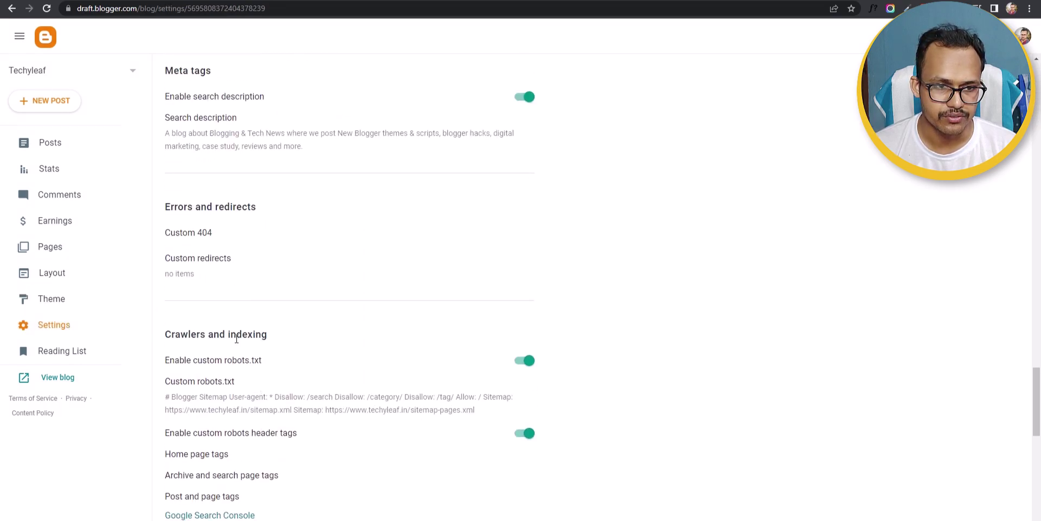
{"action": "left_click", "coordinate": [204, 266]}
{"action": "left_click", "coordinate": [518, 330]}
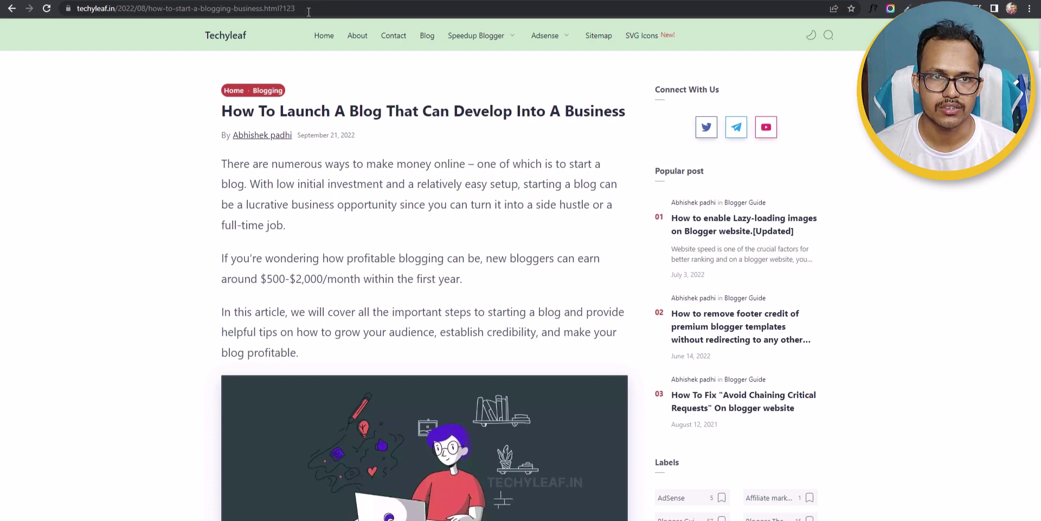
Step: Copy the post's path 2022/08/how-to-start-a-blogging-business.html?123 from its address and paste it as the custom redirect's From path
{"action": "left_click_drag", "start_coordinate": [117, 8], "coordinate": [366, 16]}
{"action": "key", "text": "ctrl+c"}
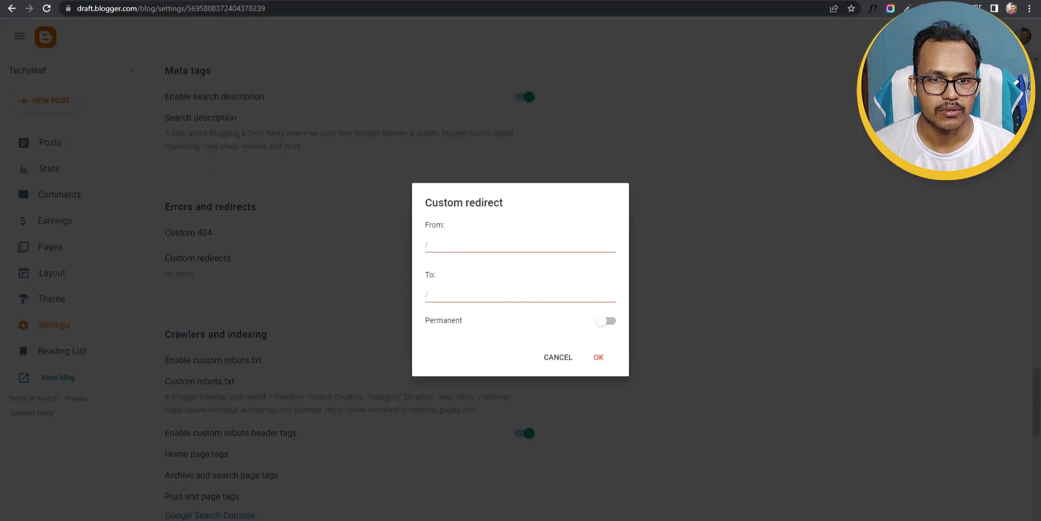
{"action": "left_click", "coordinate": [470, 249]}
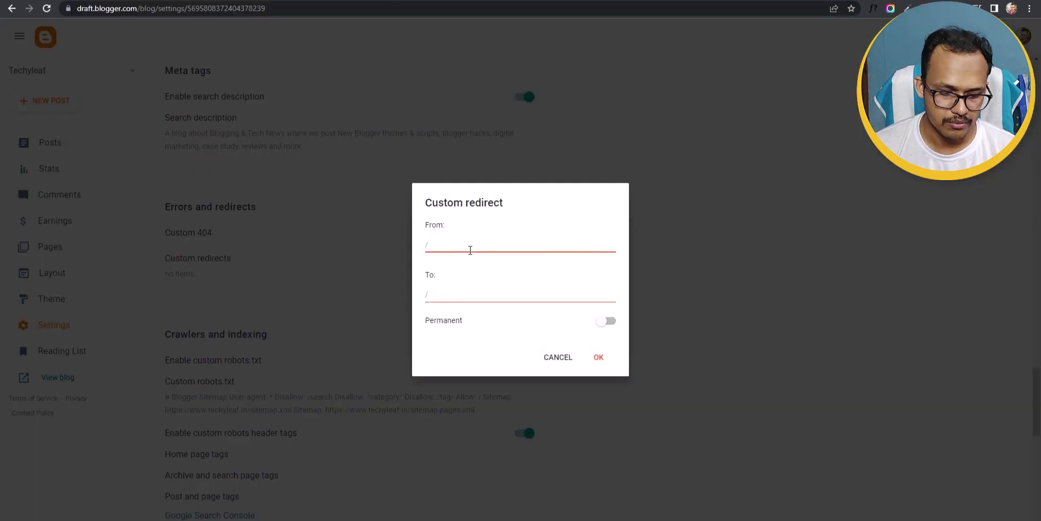
{"action": "key", "text": "ctrl+v"}
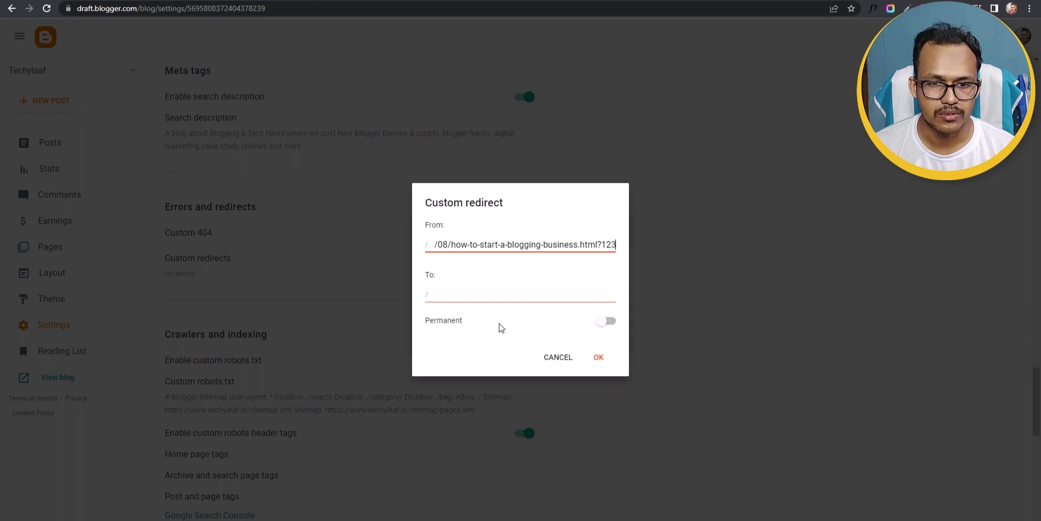
Step: Set the redirect's To path to 2022/08/how-to-start-a-blogging-business.html, without ?123, and make the redirect permanent
{"action": "left_click", "coordinate": [465, 296]}
{"action": "key", "text": "ctrl+v"}
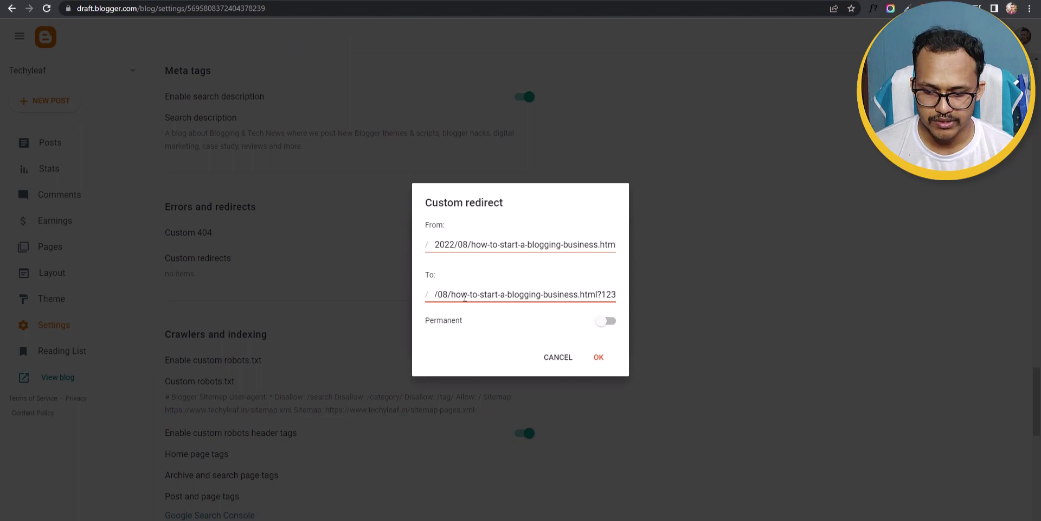
{"action": "key", "text": "BackSpace"}
{"action": "key", "text": "BackSpace"}
{"action": "key", "text": "BackSpace"}
{"action": "key", "text": "BackSpace"}
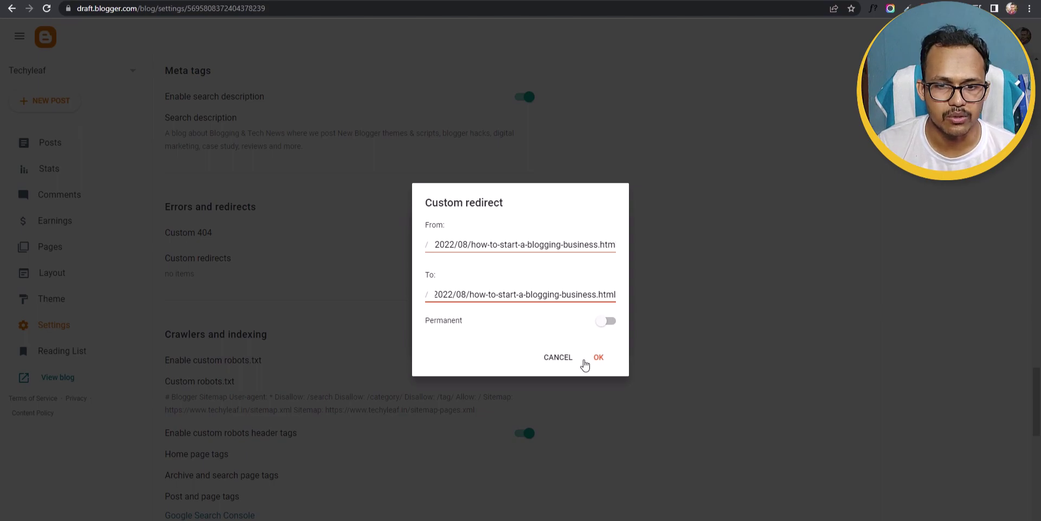
{"action": "left_click", "coordinate": [611, 322]}
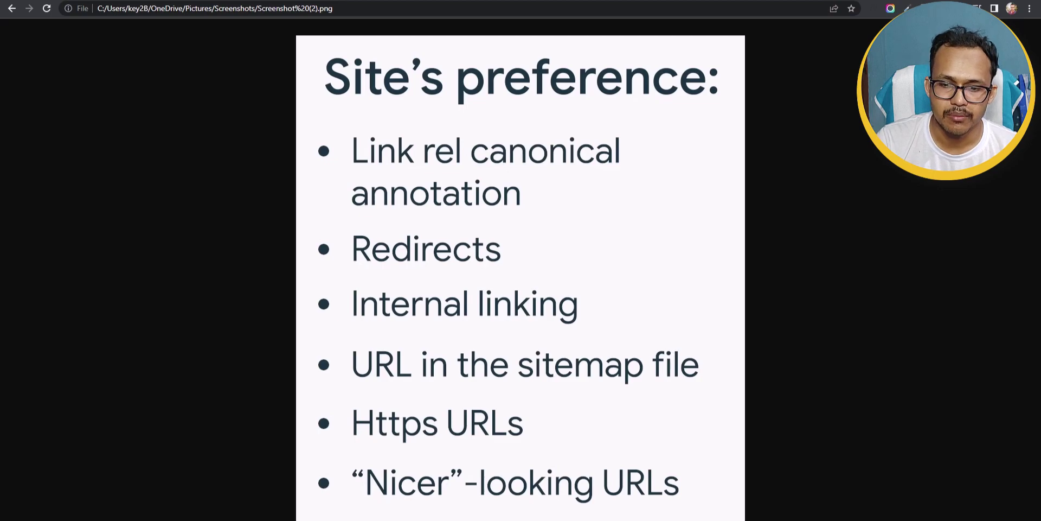
Step: Compare the https and http versions of the post's URL on lines 10 and 12 of Untitled.txt in the text editor
{"action": "key", "text": "alt+Tab"}
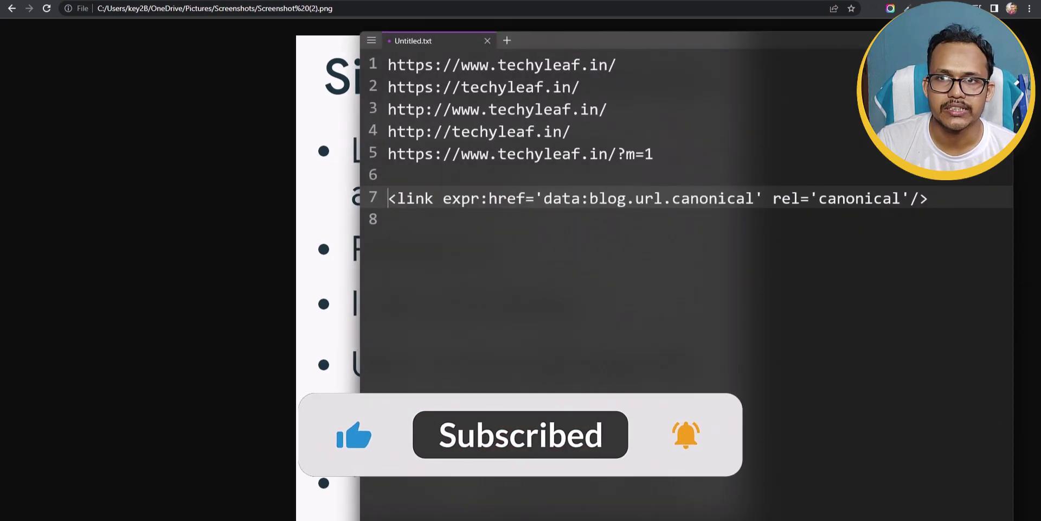
{"action": "key", "text": "alt+Tab"}
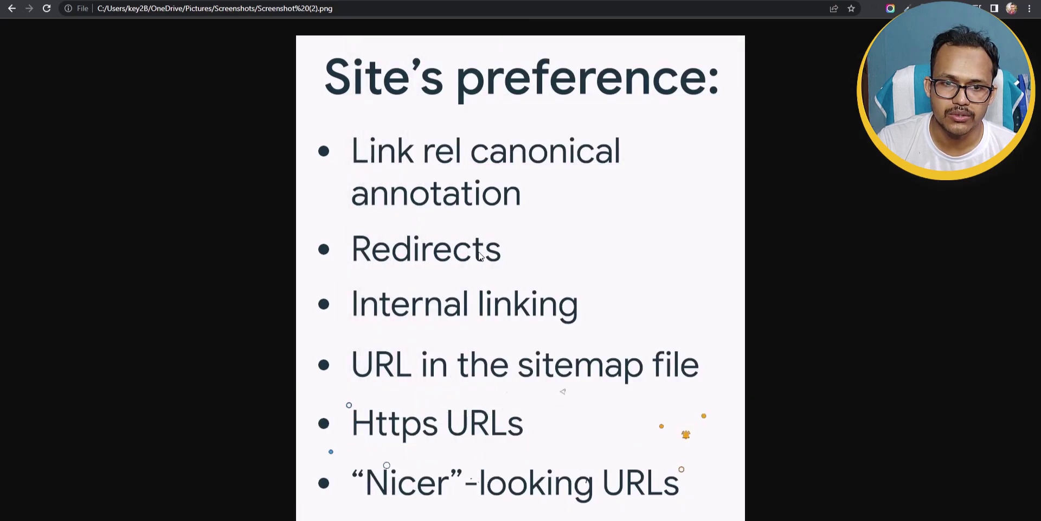
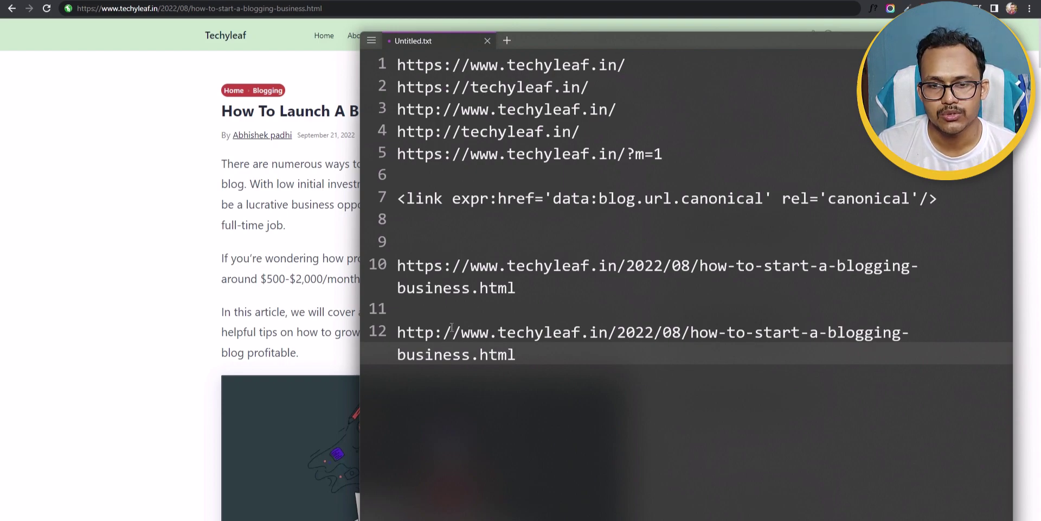
{"action": "left_click_drag", "start_coordinate": [523, 288], "coordinate": [393, 271]}
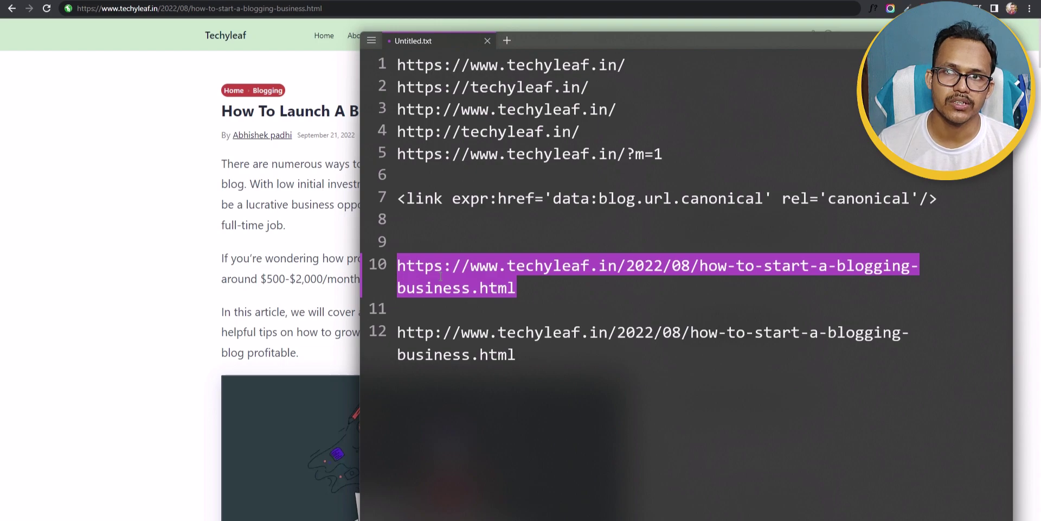
{"action": "left_click", "coordinate": [556, 284]}
{"action": "left_click_drag", "start_coordinate": [519, 353], "coordinate": [397, 332]}
{"action": "left_click_drag", "start_coordinate": [526, 290], "coordinate": [397, 265]}
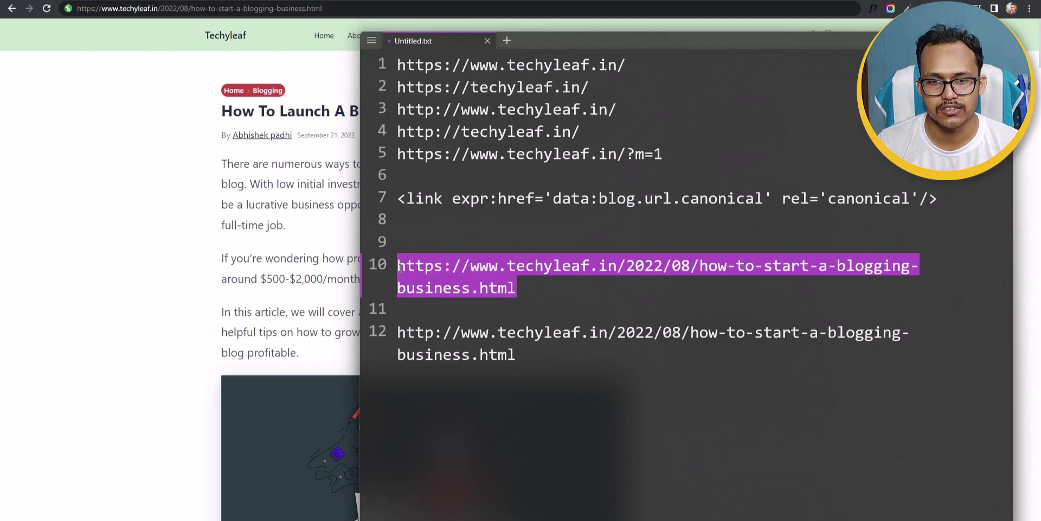
{"action": "left_click_drag", "start_coordinate": [544, 370], "coordinate": [396, 332]}
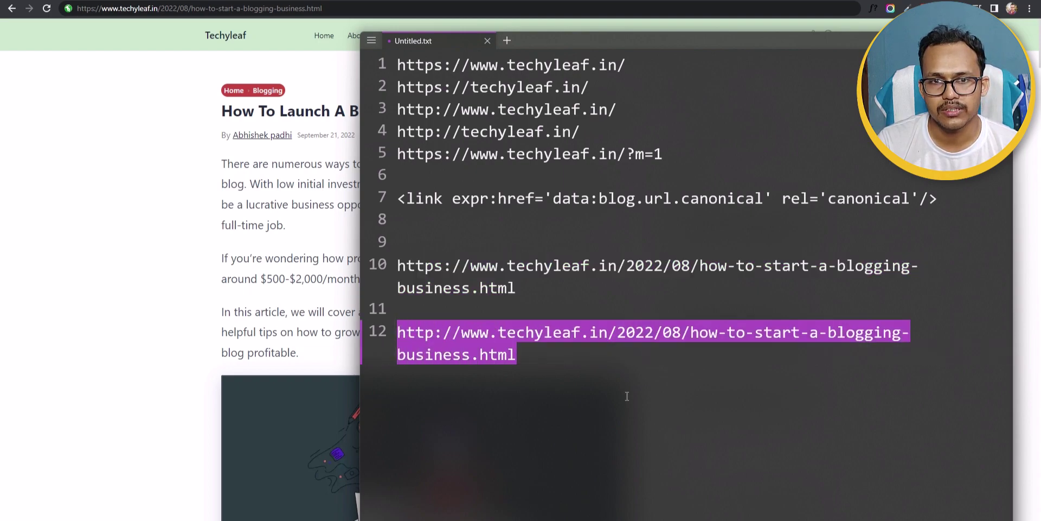
{"action": "left_click", "coordinate": [594, 130]}
{"action": "left_click_drag", "start_coordinate": [594, 130], "coordinate": [398, 130]}
{"action": "key", "text": "ctrl+c"}
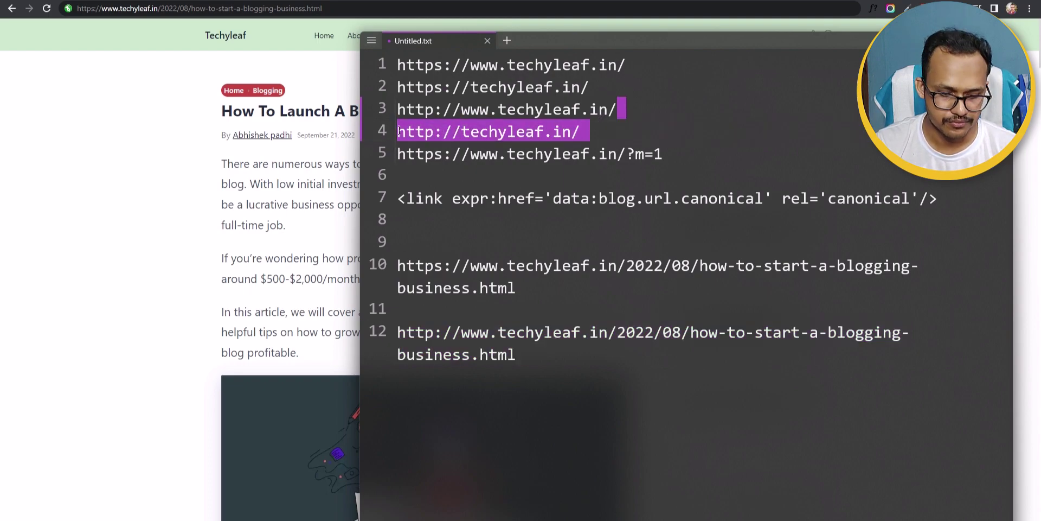
{"action": "key", "text": "alt+Tab"}
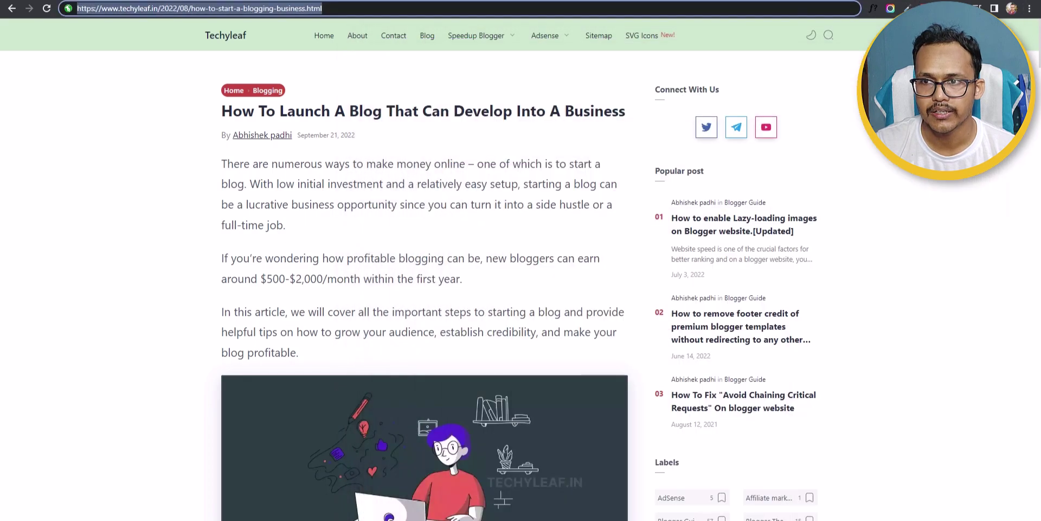
{"action": "key", "text": "ctrl+t"}
{"action": "key", "text": "ctrl+v"}
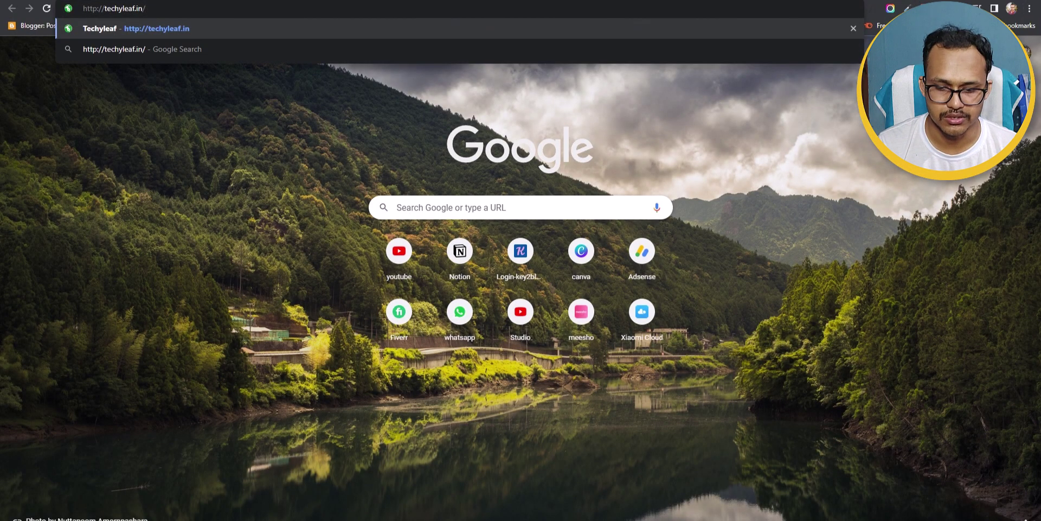
{"action": "key", "text": "Return"}
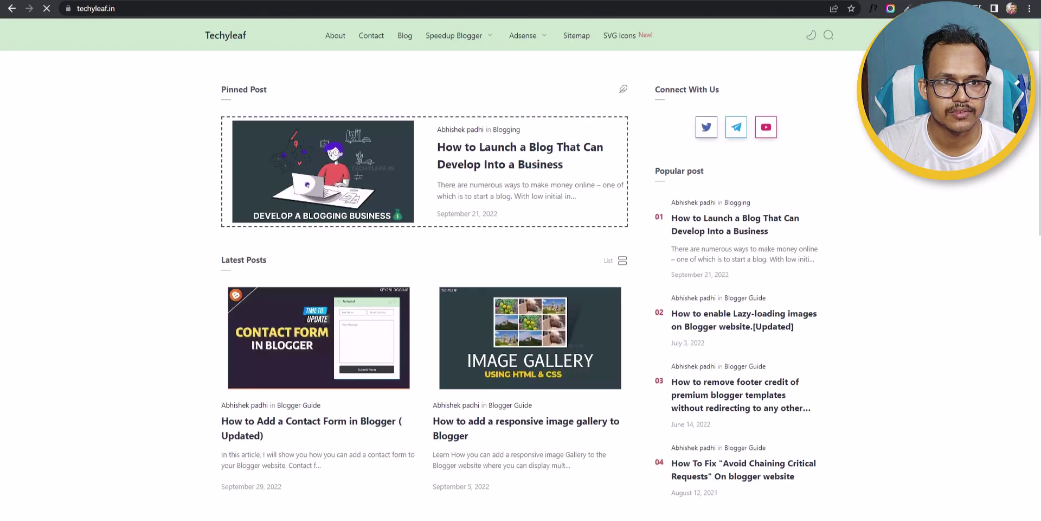
{"action": "left_click", "coordinate": [201, 7]}
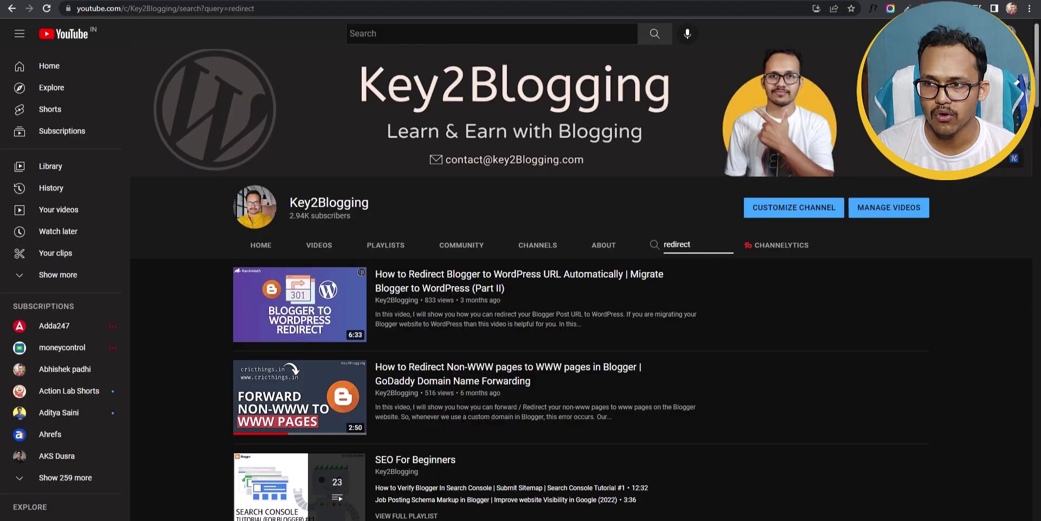
Step: Look through the Key2Blogging channel's "redirect" search results for the video on redirecting non-WWW pages to WWW in Blogger
{"action": "scroll", "coordinate": [369, 297], "scroll_direction": "down", "scroll_amount": 12}
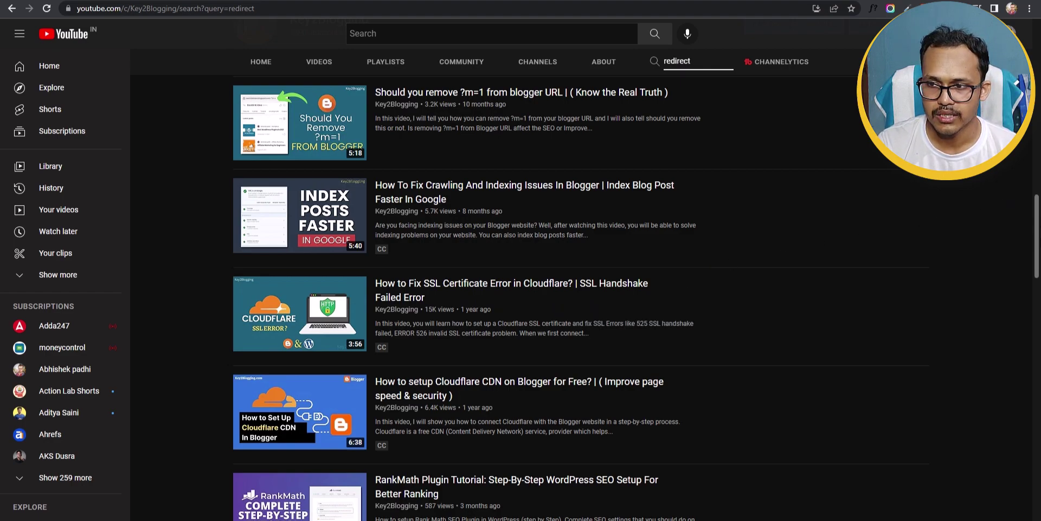
{"action": "scroll", "coordinate": [542, 298], "scroll_direction": "up", "scroll_amount": 15}
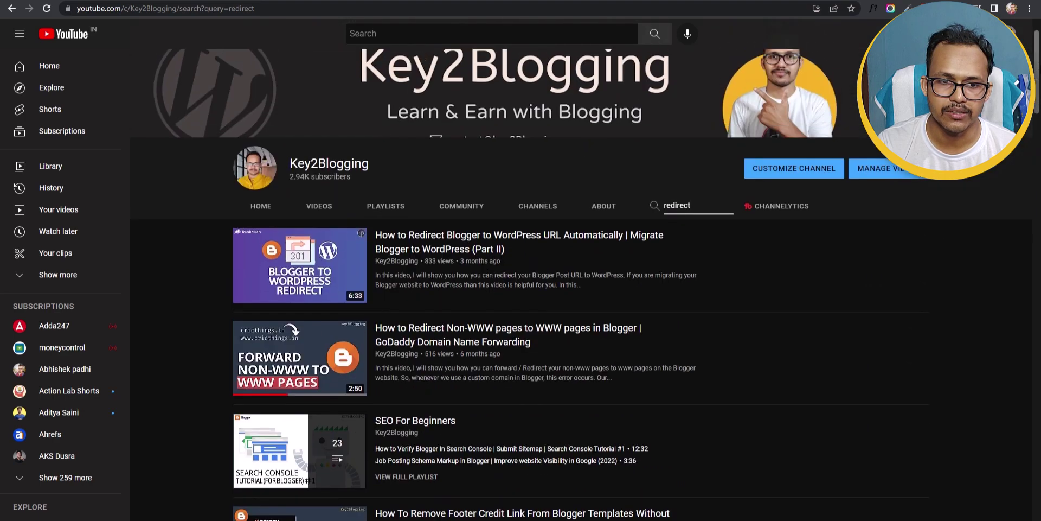
{"action": "mouse_move", "coordinate": [431, 337]}
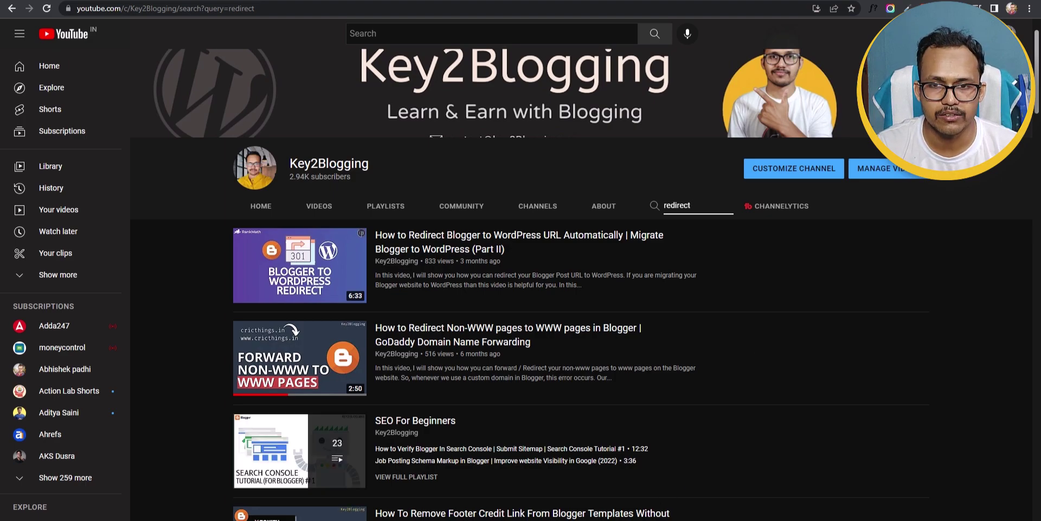
Step: Highlight the canonical link tag on line 7 of Untitled.txt and return to the browser
{"action": "key", "text": "alt+Tab"}
{"action": "left_click_drag", "start_coordinate": [946, 200], "coordinate": [557, 178]}
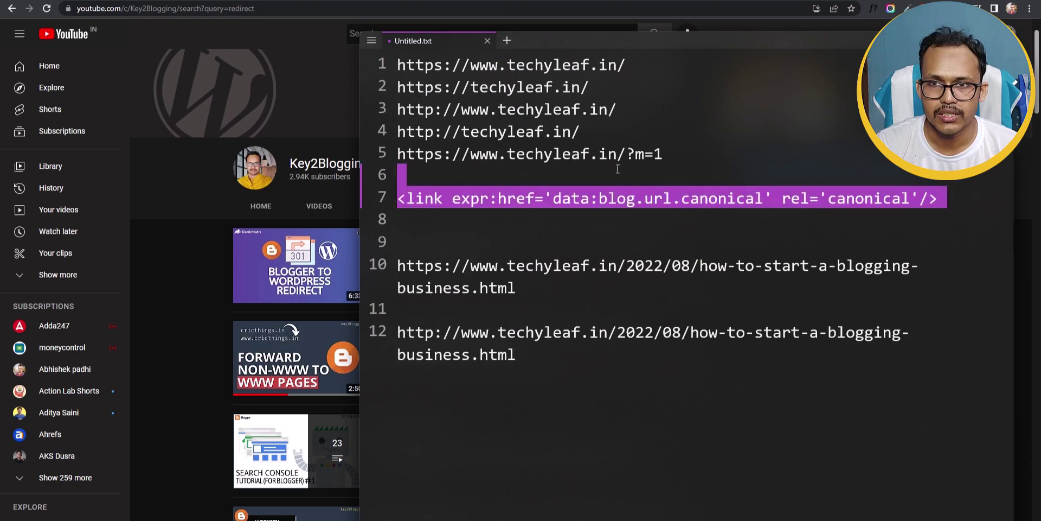
{"action": "key", "text": "alt+Tab"}
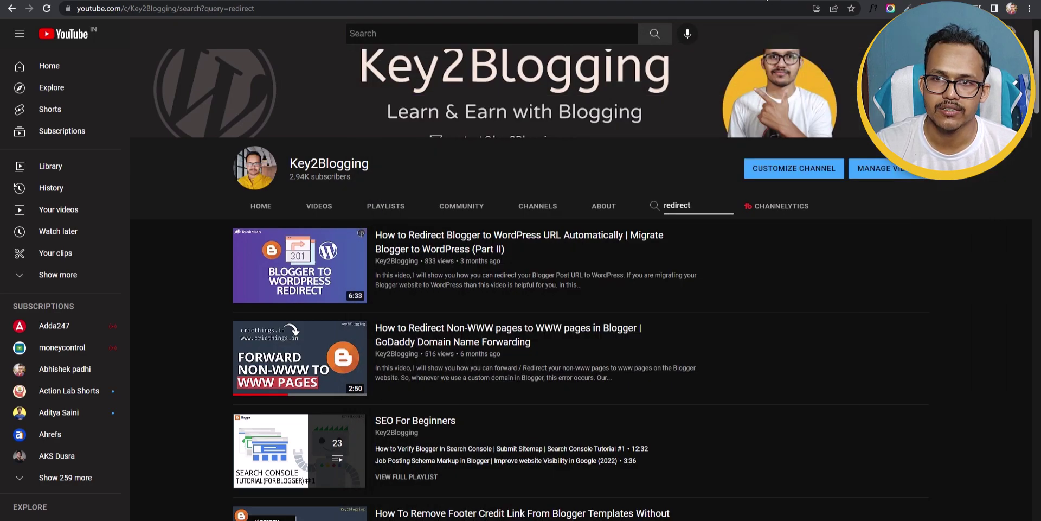
Step: Open the Page indexing report for techyleaf.in in Search Console and view the "Alternative page with proper canonical tag" reason
{"action": "key", "text": "alt+Tab"}
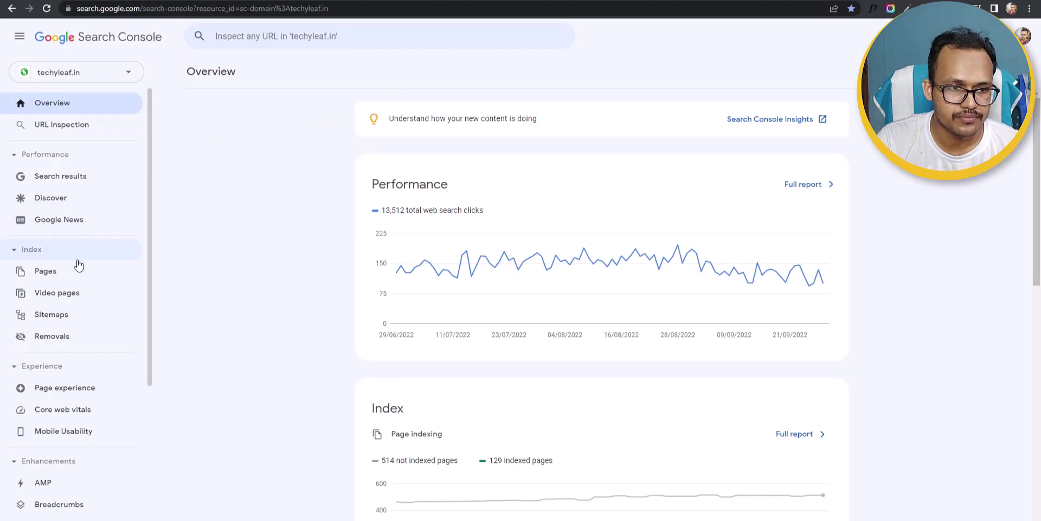
{"action": "left_click", "coordinate": [48, 271]}
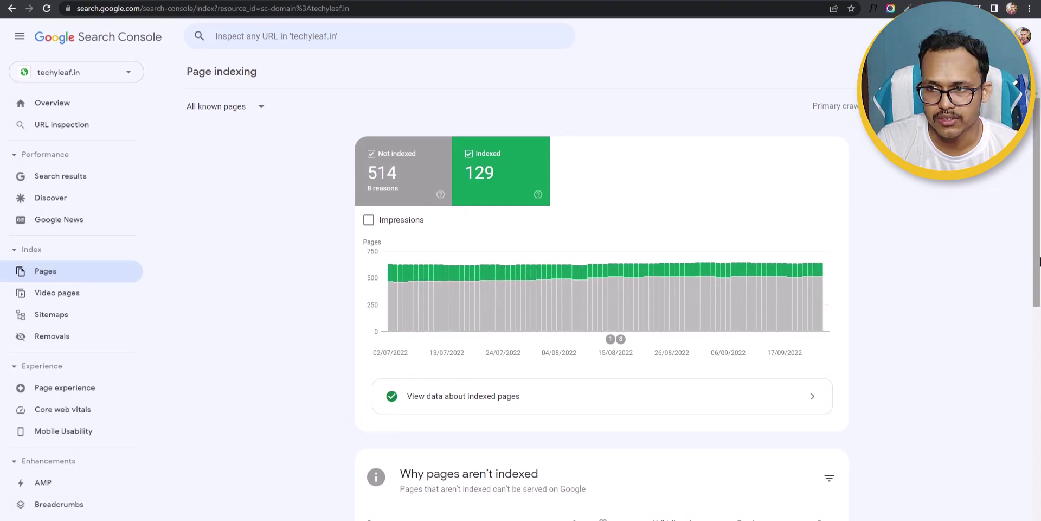
{"action": "scroll", "coordinate": [1039, 262], "scroll_direction": "down", "scroll_amount": 6}
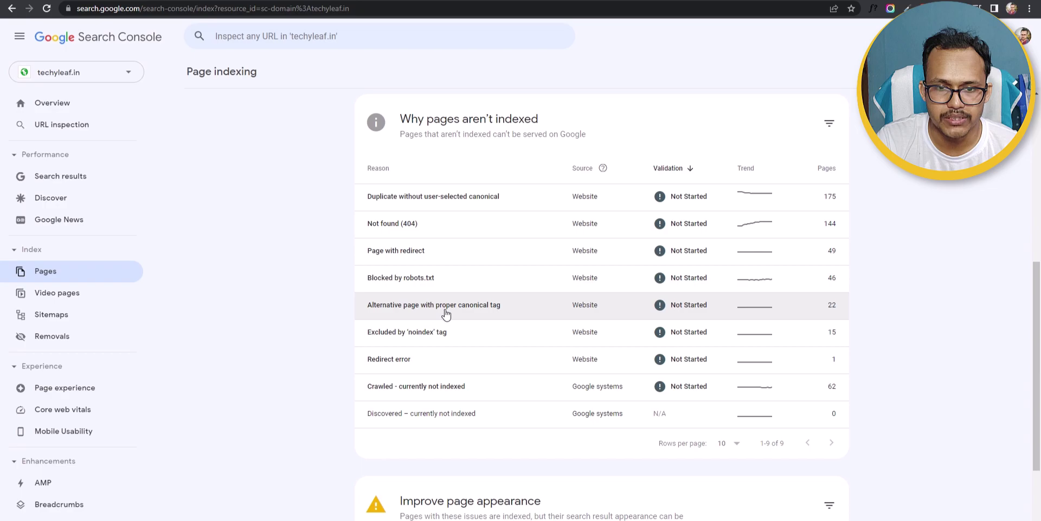
{"action": "left_click", "coordinate": [471, 313]}
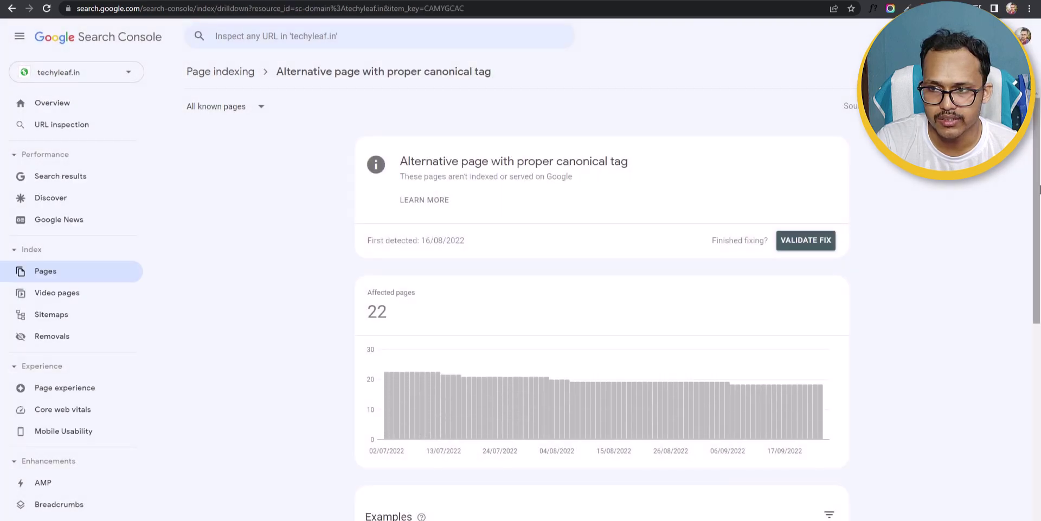
Step: Review the example URLs affected by "Alternative page with proper canonical tag" and return to the Page indexing overview
{"action": "scroll", "coordinate": [1039, 129], "scroll_direction": "down", "scroll_amount": 1}
{"action": "left_click_drag", "start_coordinate": [1039, 129], "coordinate": [1038, 313]}
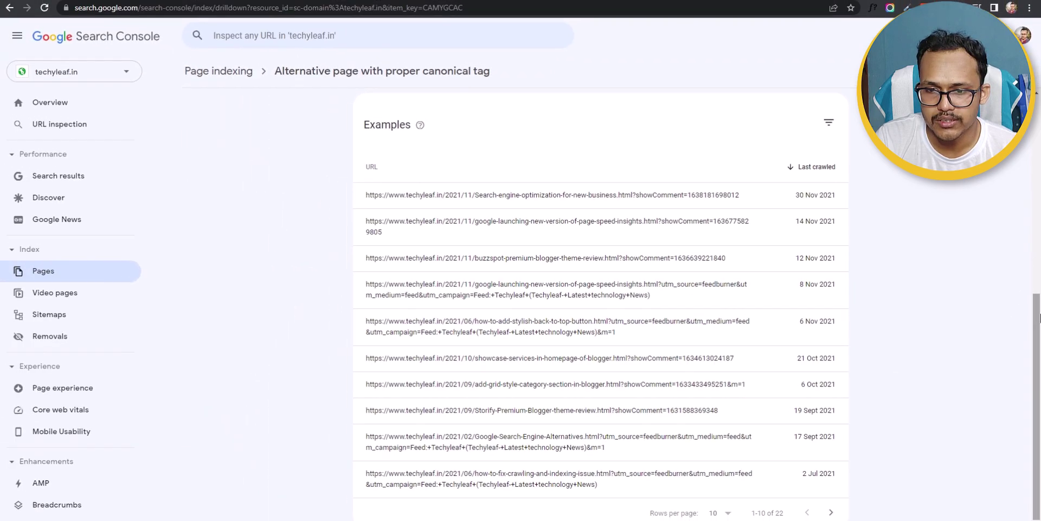
{"action": "scroll", "coordinate": [1039, 317], "scroll_direction": "down", "scroll_amount": 1}
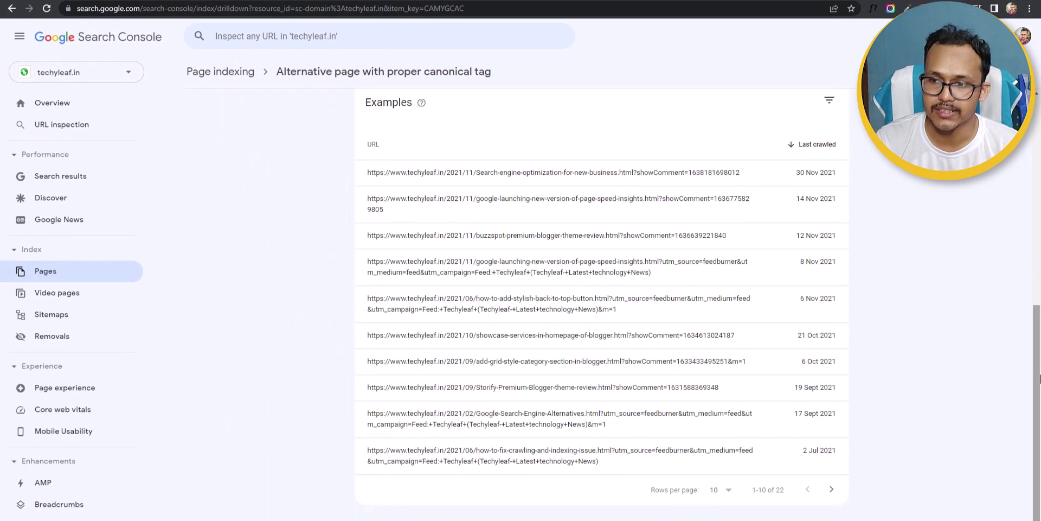
{"action": "left_click_drag", "start_coordinate": [1039, 378], "coordinate": [1039, 165]}
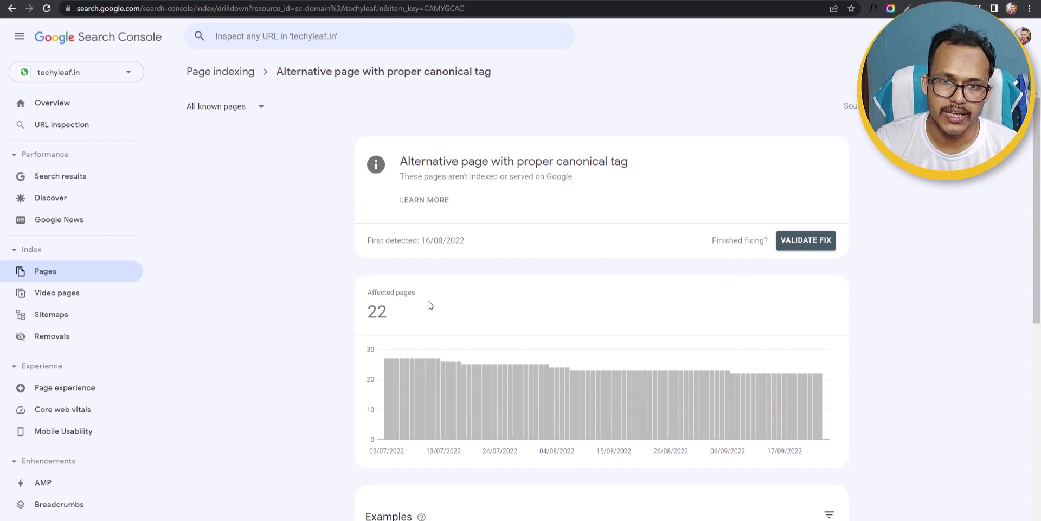
{"action": "left_click", "coordinate": [227, 74]}
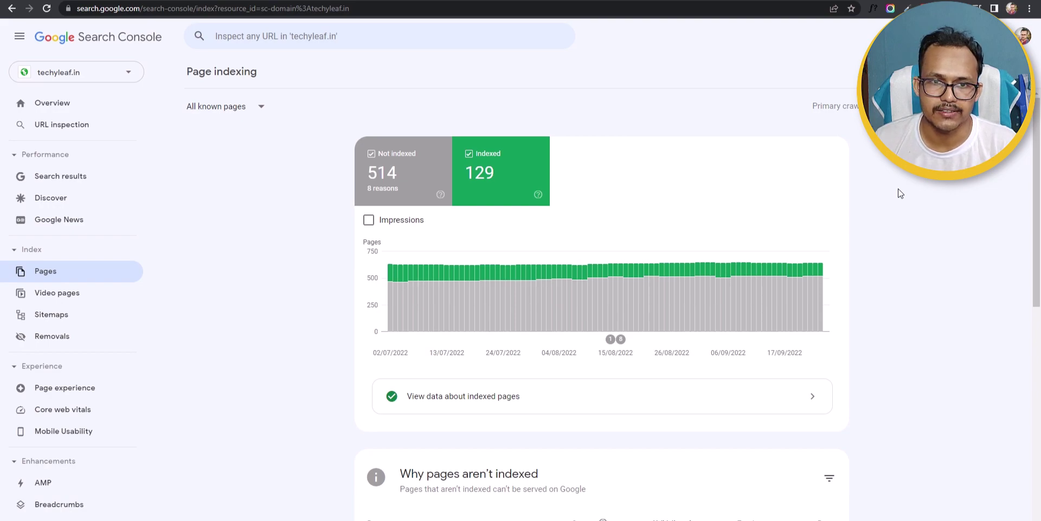
Step: Limit the Page indexing chart to non-indexed pages and open the "Duplicate without user-selected canonical" reason
{"action": "left_click", "coordinate": [401, 193]}
{"action": "left_click", "coordinate": [399, 192]}
{"action": "left_click", "coordinate": [470, 173]}
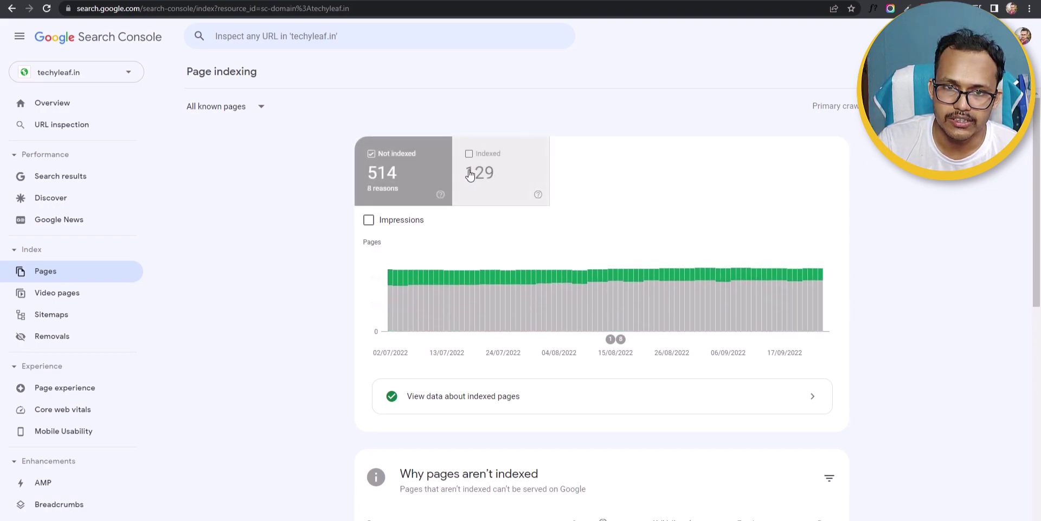
{"action": "scroll", "coordinate": [710, 189], "scroll_direction": "down", "scroll_amount": 6}
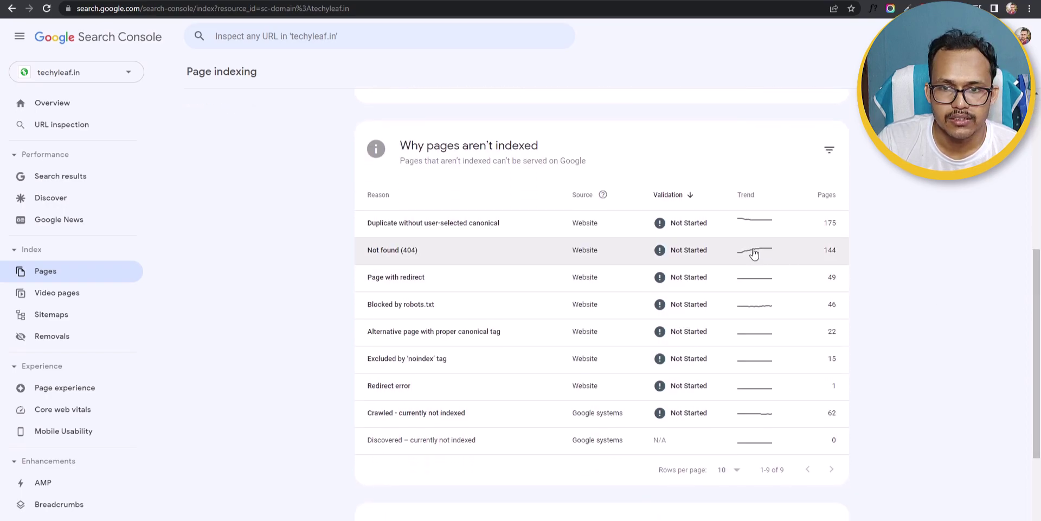
{"action": "left_click", "coordinate": [638, 232]}
Step: Highlight the affected pages count for "Duplicate without user-selected canonical" and review the example URLs
{"action": "scroll", "coordinate": [384, 264], "scroll_direction": "down", "scroll_amount": 2}
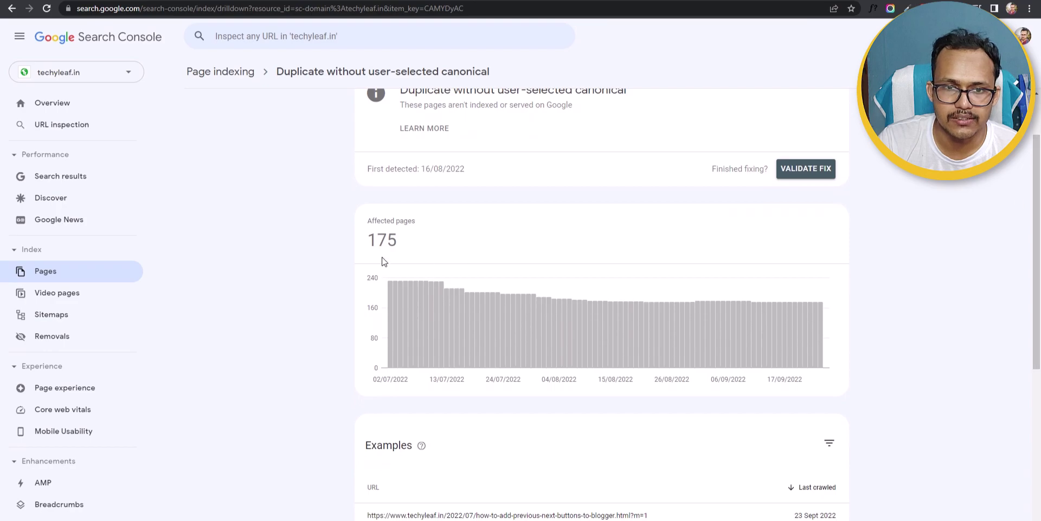
{"action": "left_click_drag", "start_coordinate": [369, 239], "coordinate": [415, 241]}
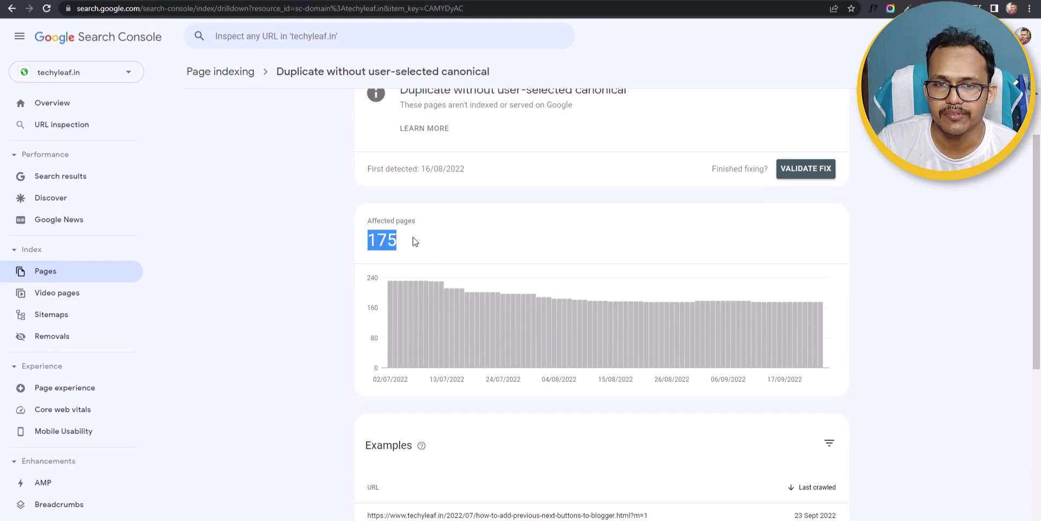
{"action": "scroll", "coordinate": [636, 223], "scroll_direction": "down", "scroll_amount": 5}
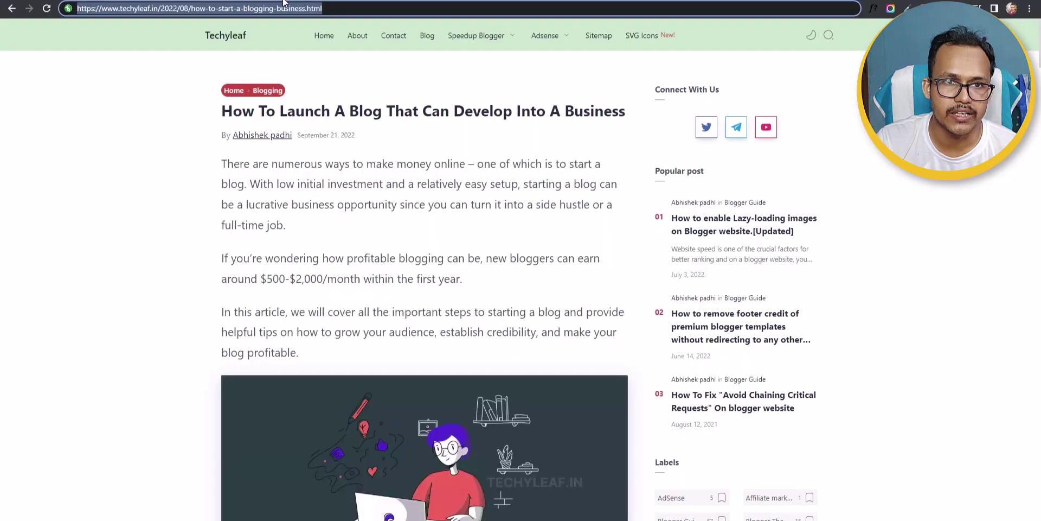
Step: Place the text cursor at the end of the how-to-start-a-blogging-business.html post's URL for editing
{"action": "left_click", "coordinate": [339, 7]}
{"action": "left_click", "coordinate": [339, 7]}
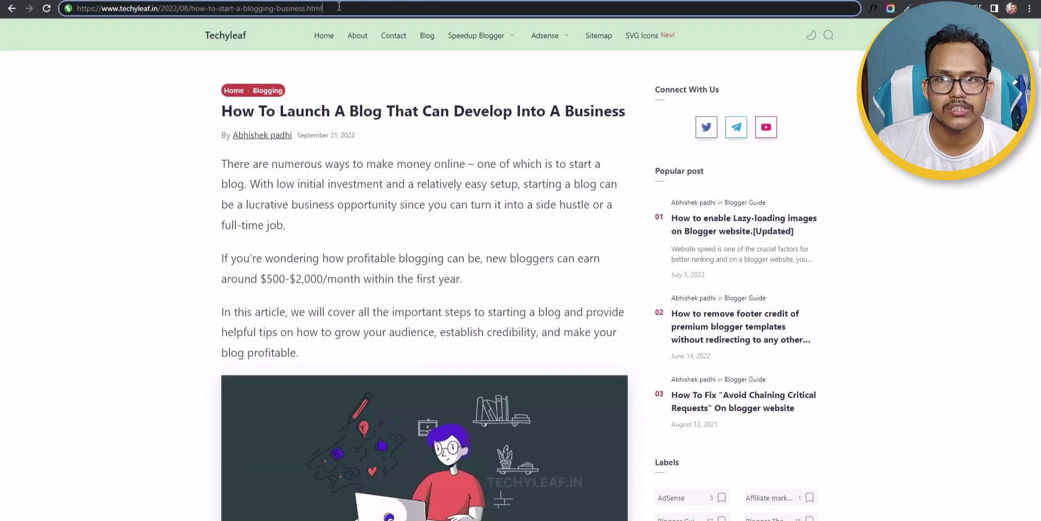